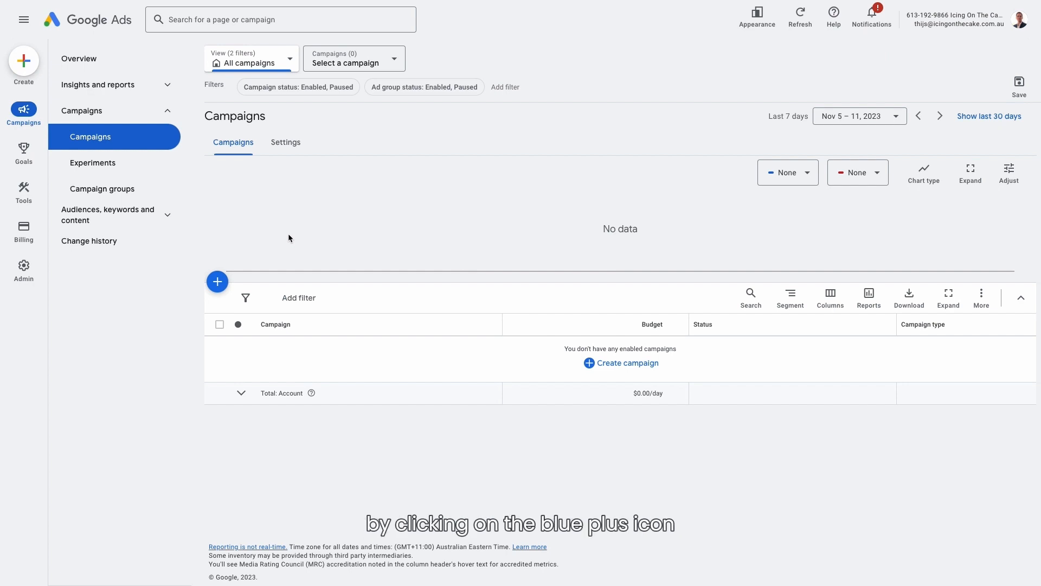
Start a new campaign without a goal's guidance, choose Search as the campaign type, and continue.
left_click(220, 279)
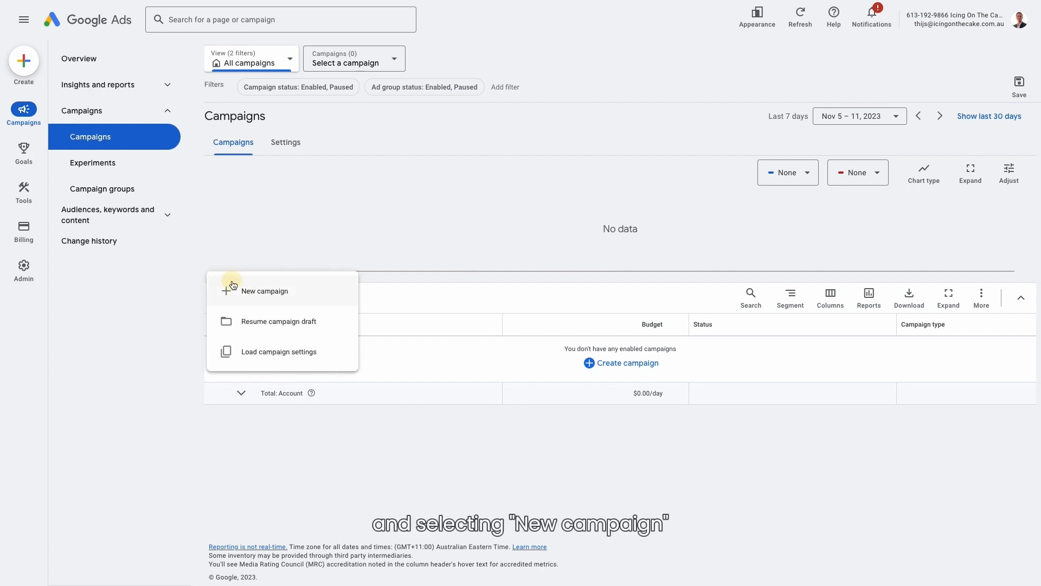
left_click(232, 282)
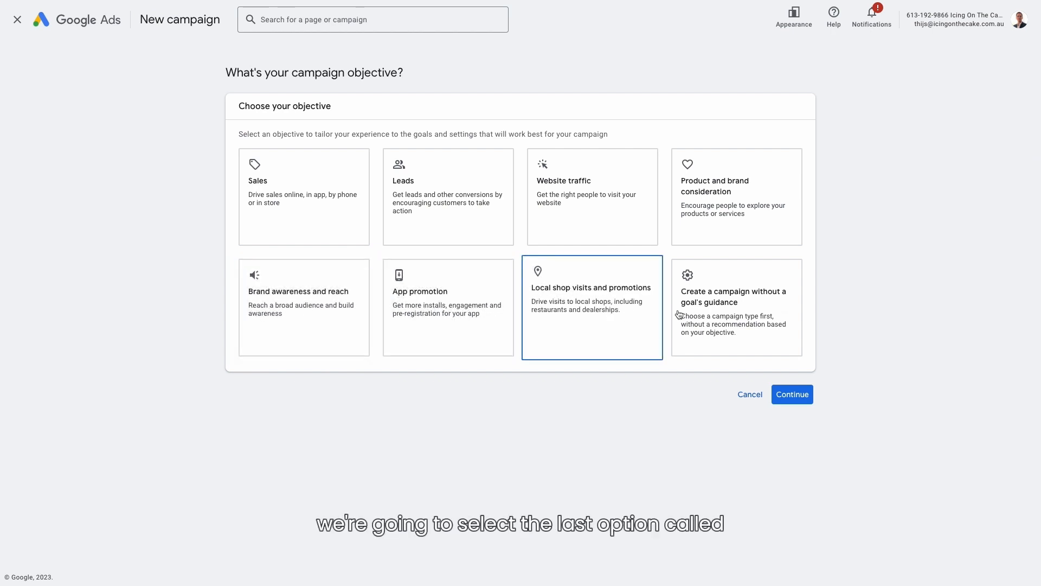
left_click(726, 315)
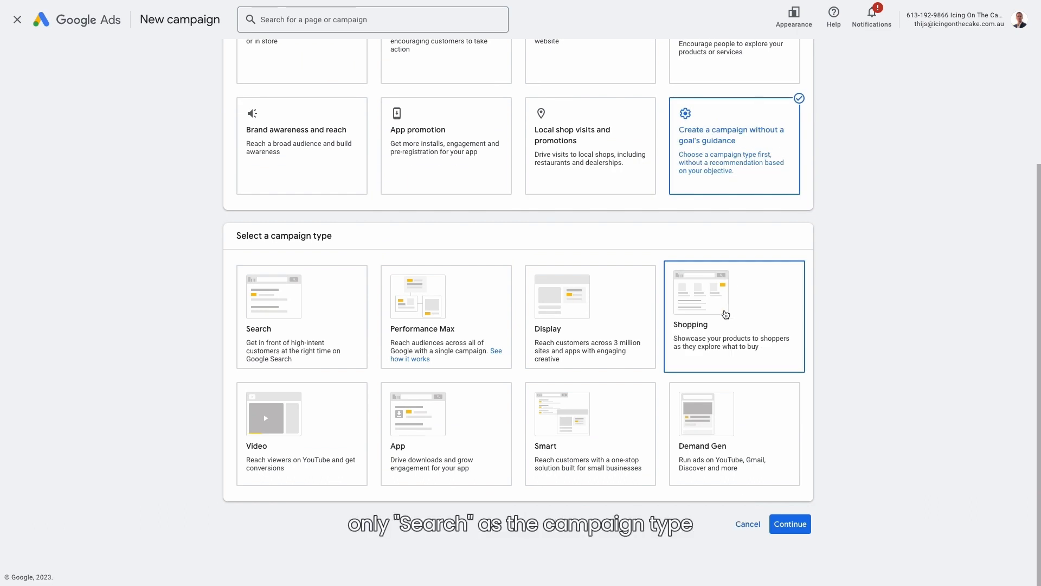
left_click(307, 316)
scroll(307, 316, "down", 3)
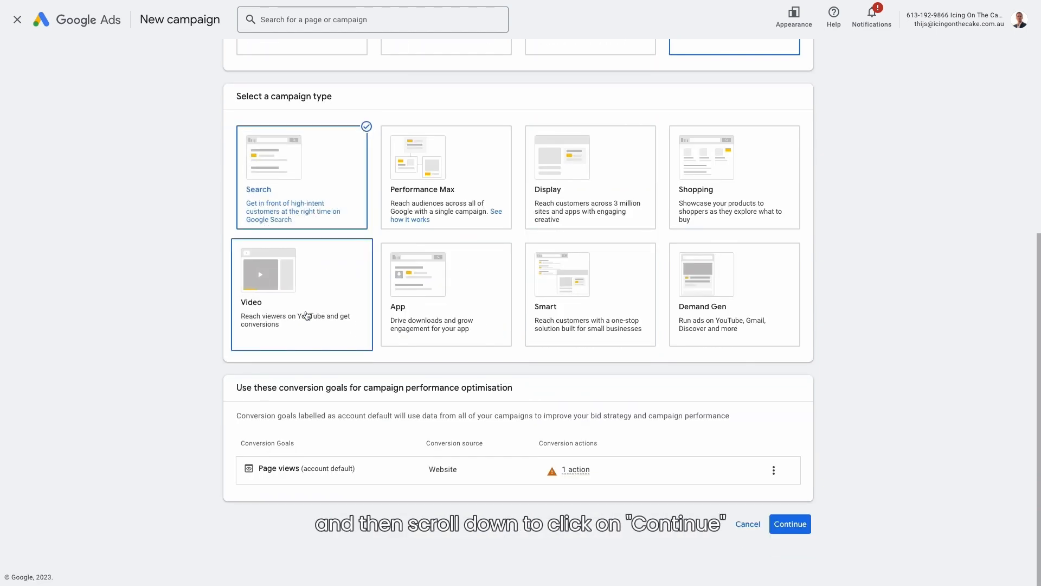
left_click(782, 522)
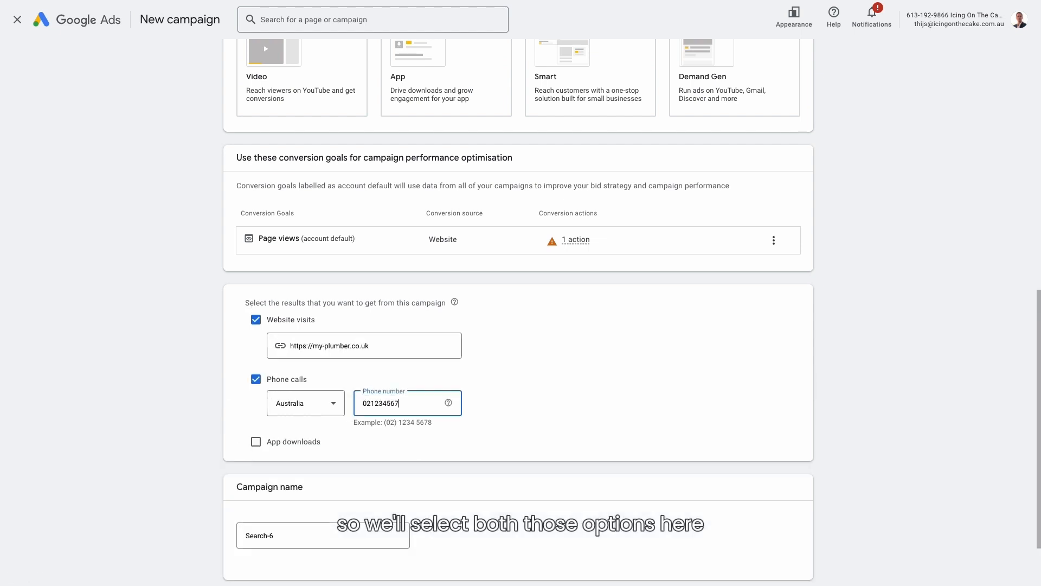
Name the campaign "Search - Collingwood" and continue by starting a new campaign instead of finishing a saved draft.
scroll(278, 488, "down", 2)
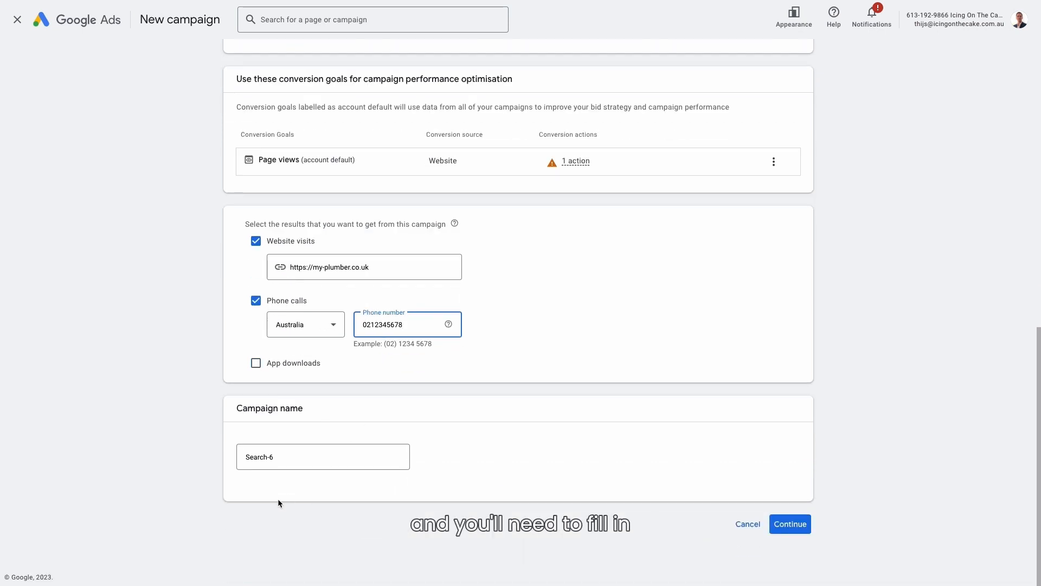
left_click(289, 458)
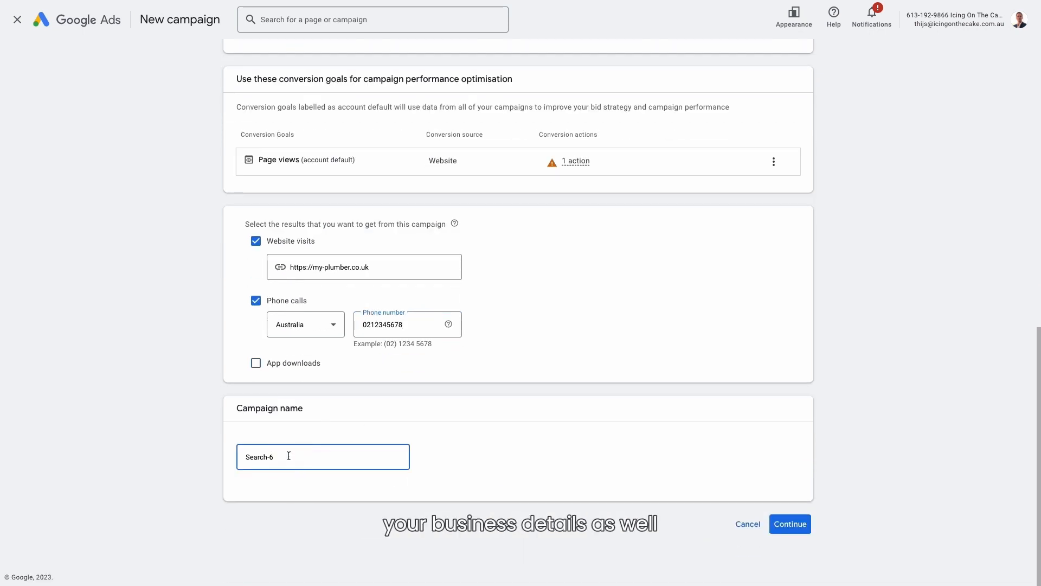
triple_click(288, 457)
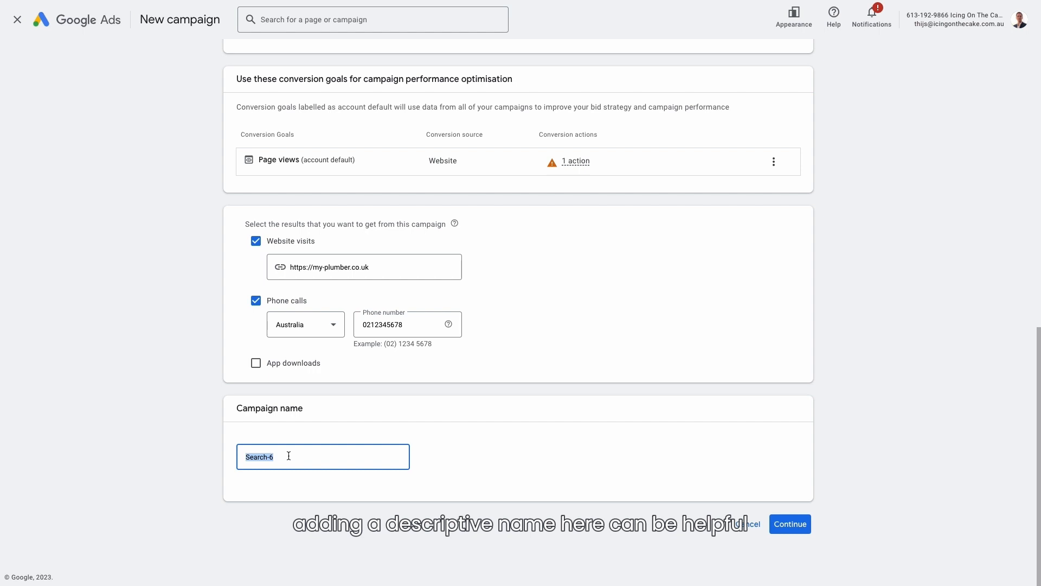
type("Sear")
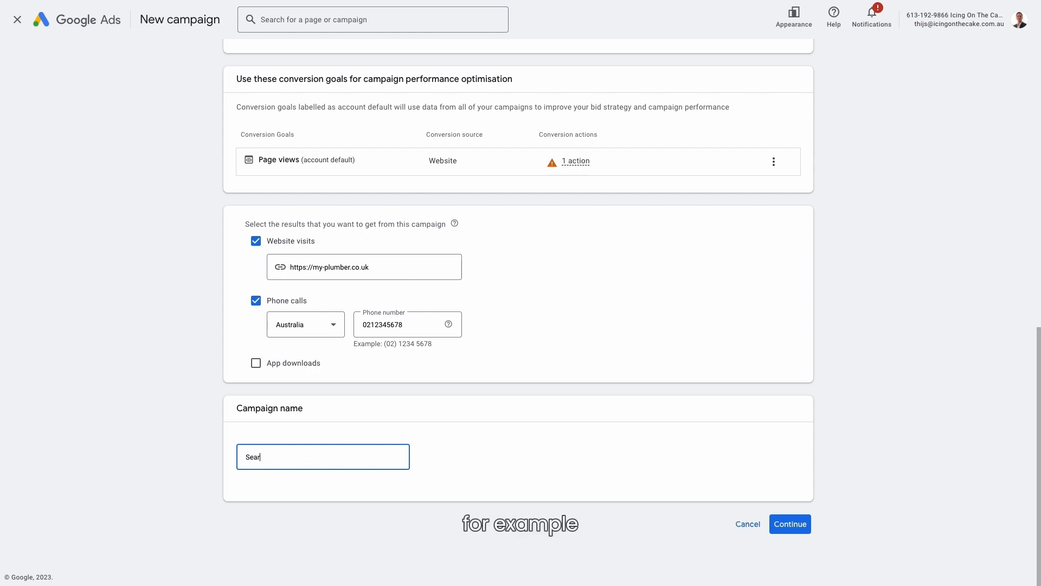
type("ch - Col")
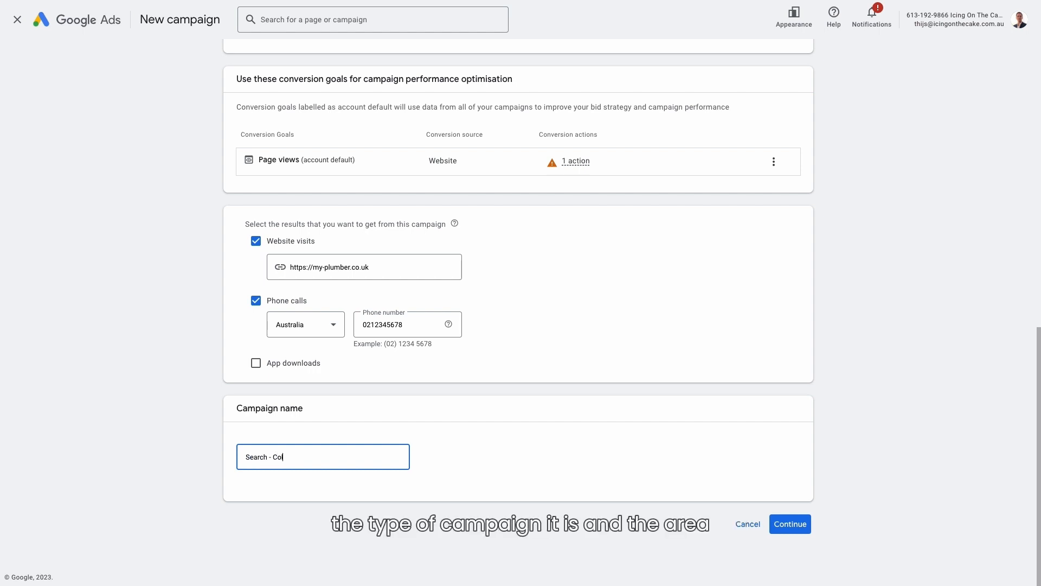
type("lingwood")
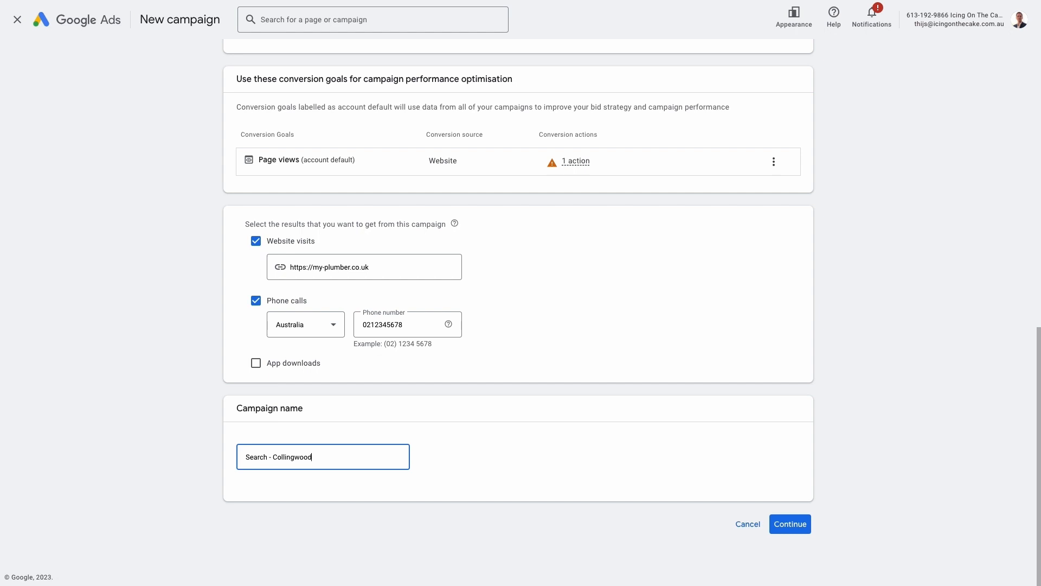
left_click(789, 522)
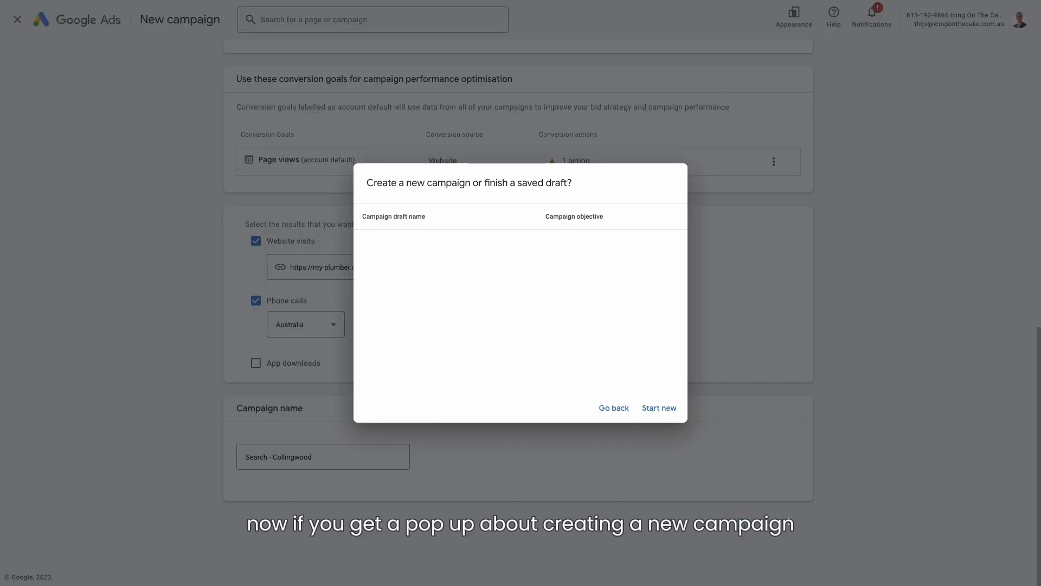
left_click(659, 409)
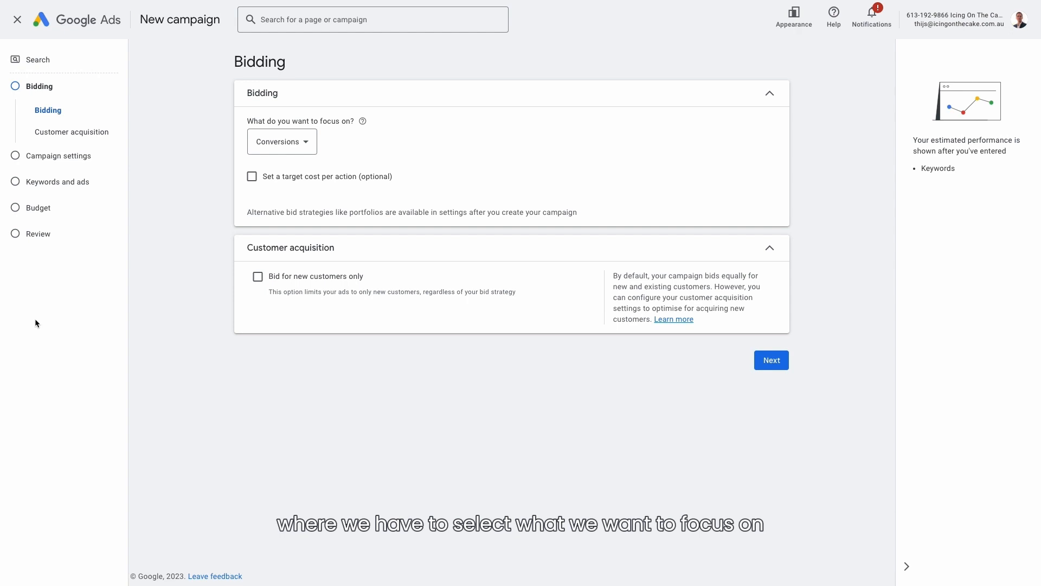
Set the bidding focus to Clicks and continue to the campaign settings.
left_click(304, 142)
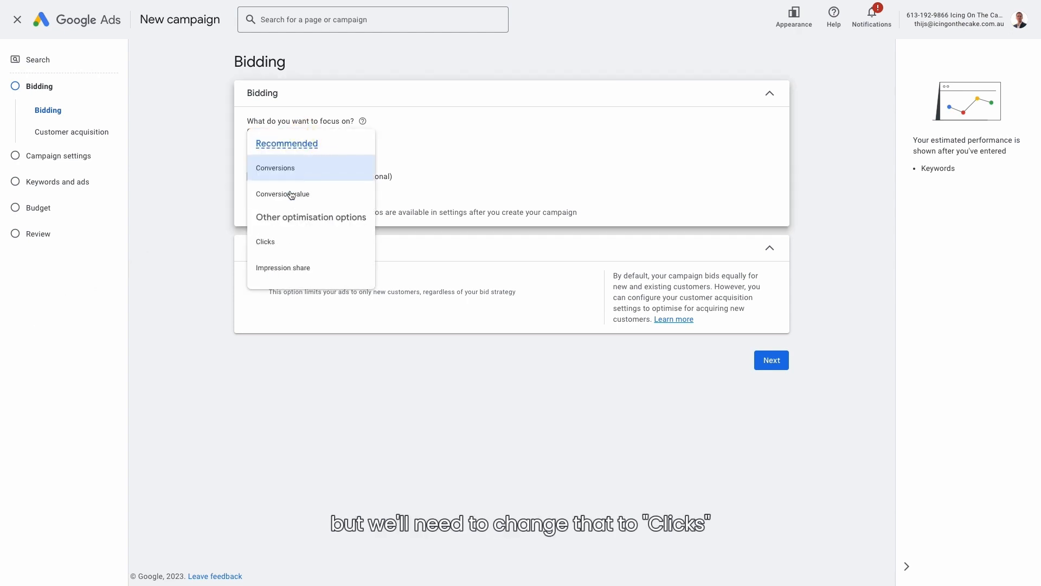
left_click(268, 241)
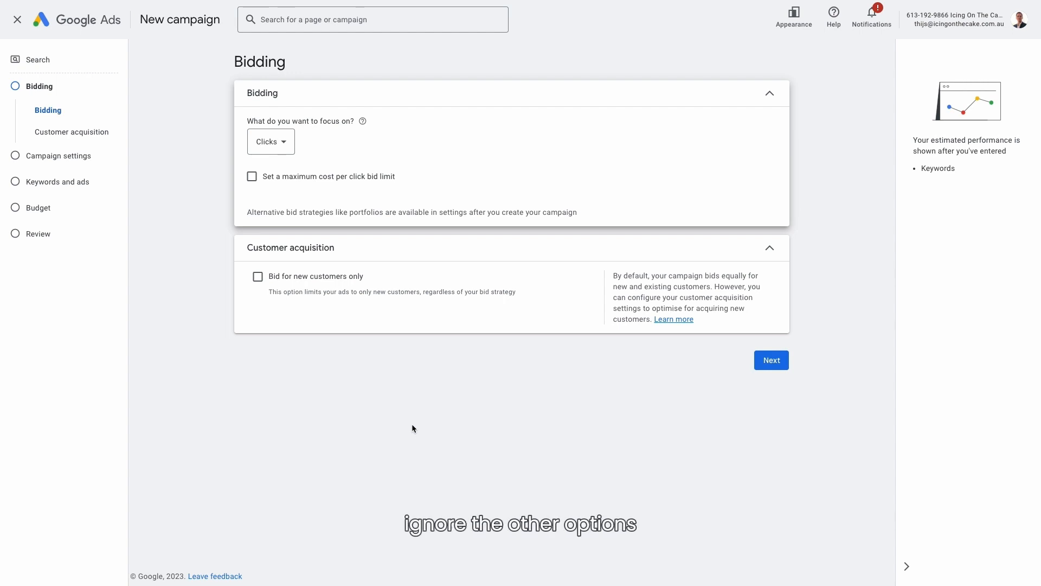
left_click(776, 364)
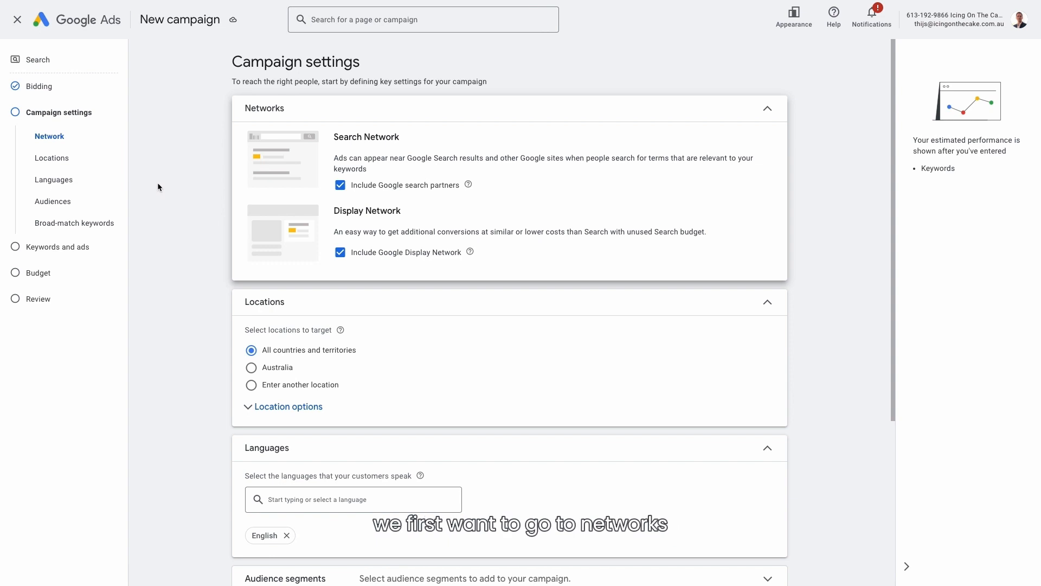
Exclude the Google Display Network and target the neighbourhood Fitzroy, Victoria, Australia.
left_click(340, 252)
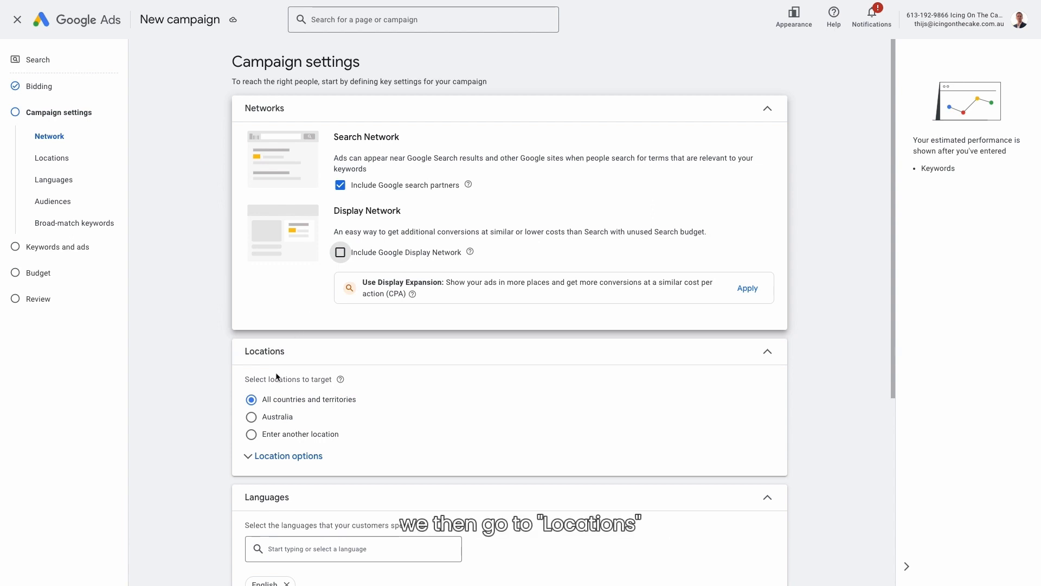
left_click(251, 434)
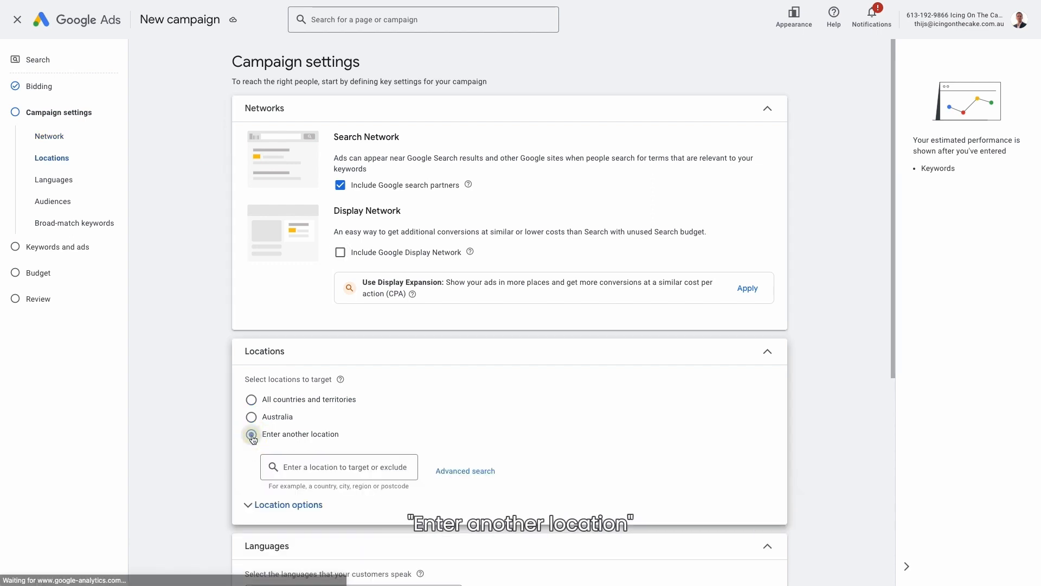
left_click(300, 467)
type("fl")
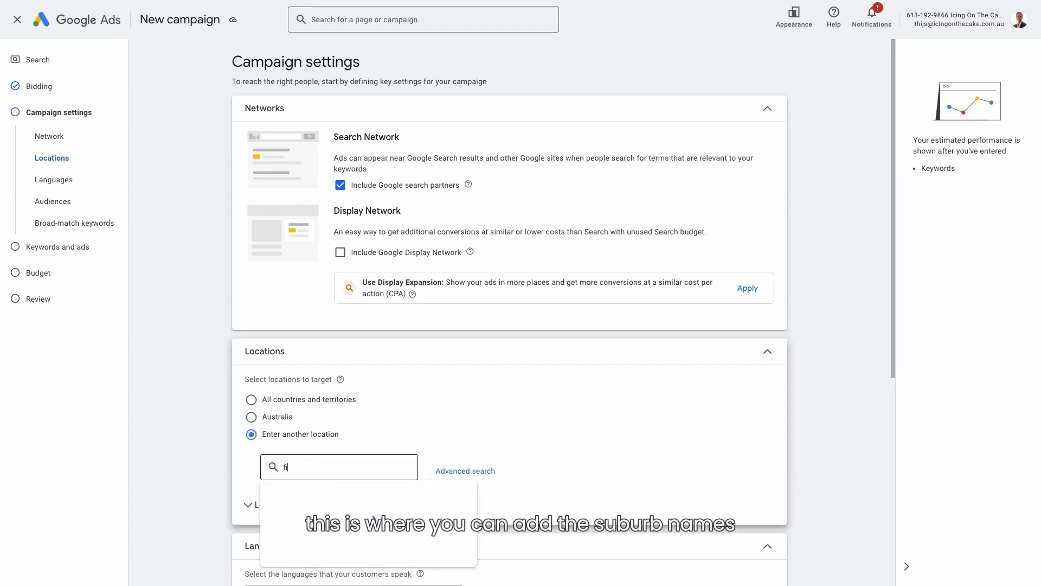
type("tzroy")
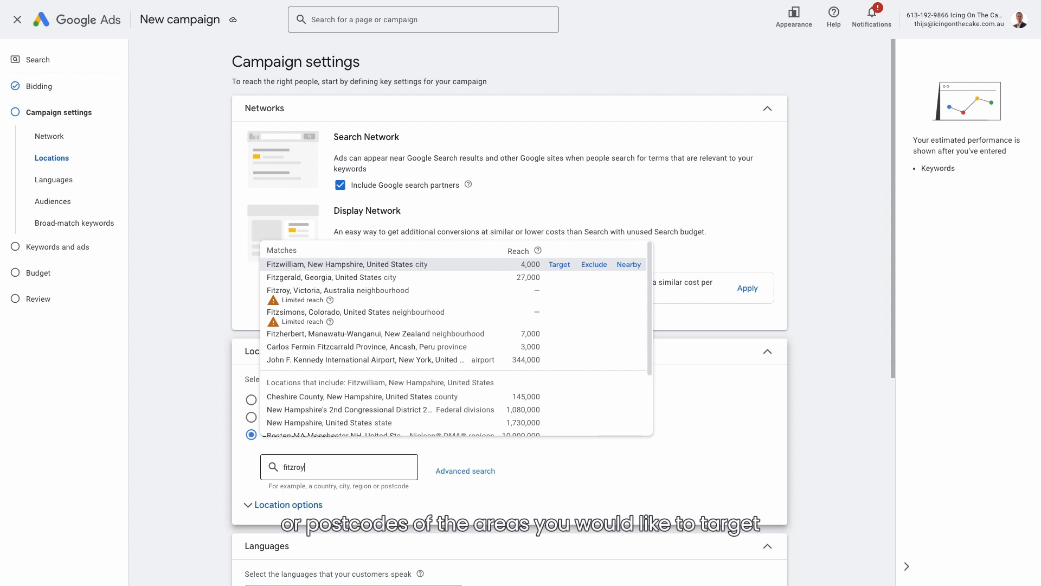
left_click(559, 265)
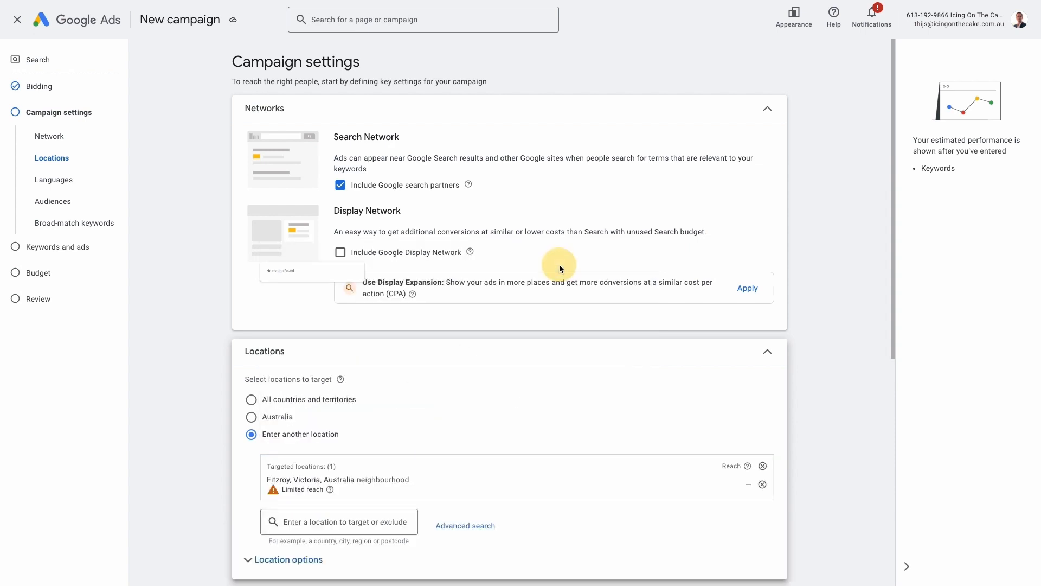
Limit location targeting to "Presence: People in or regularly in your targeted locations".
scroll(185, 488, "down", 1)
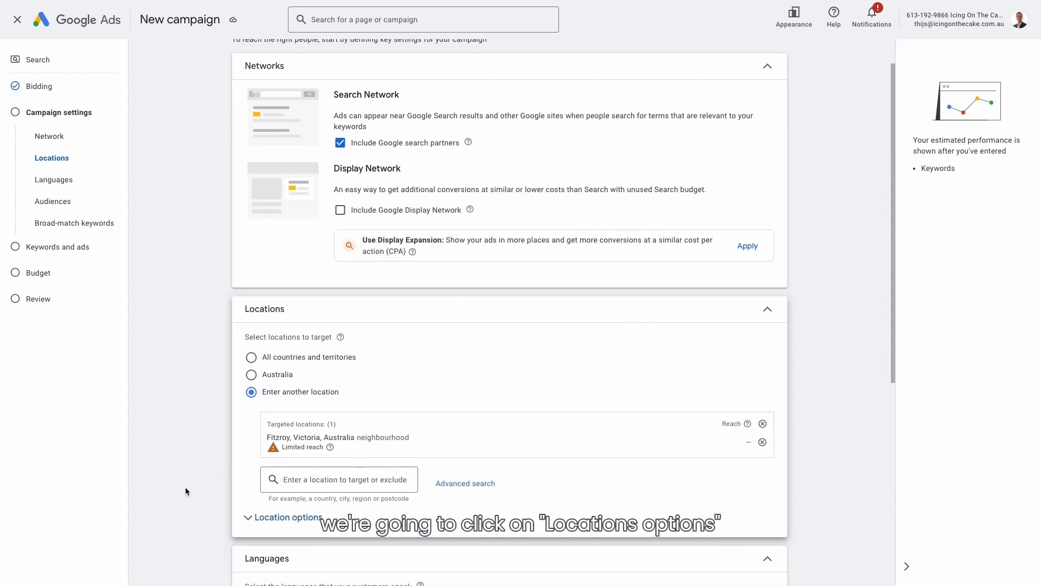
scroll(185, 491, "down", 1)
left_click(302, 449)
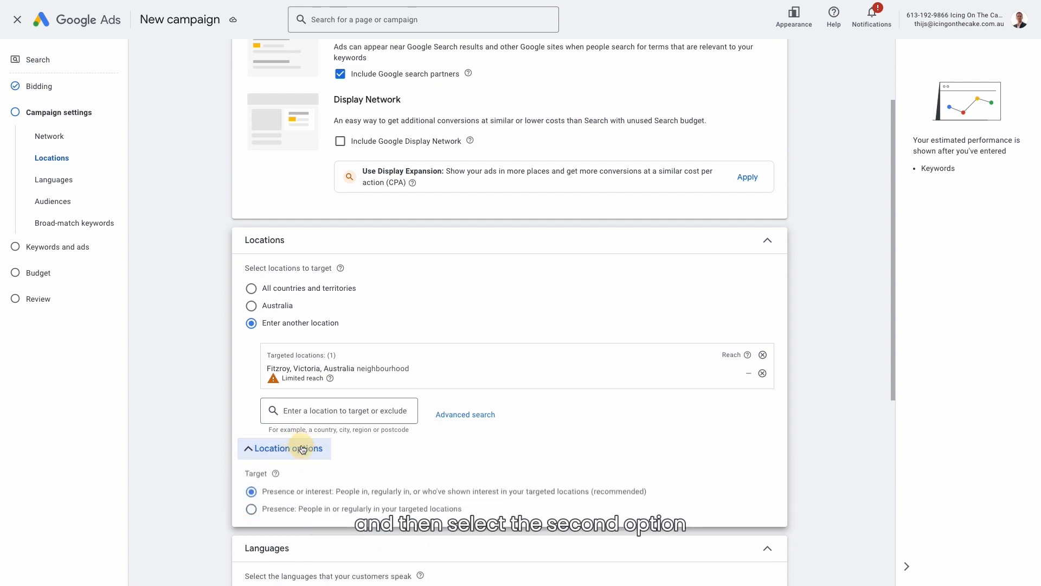
left_click(304, 512)
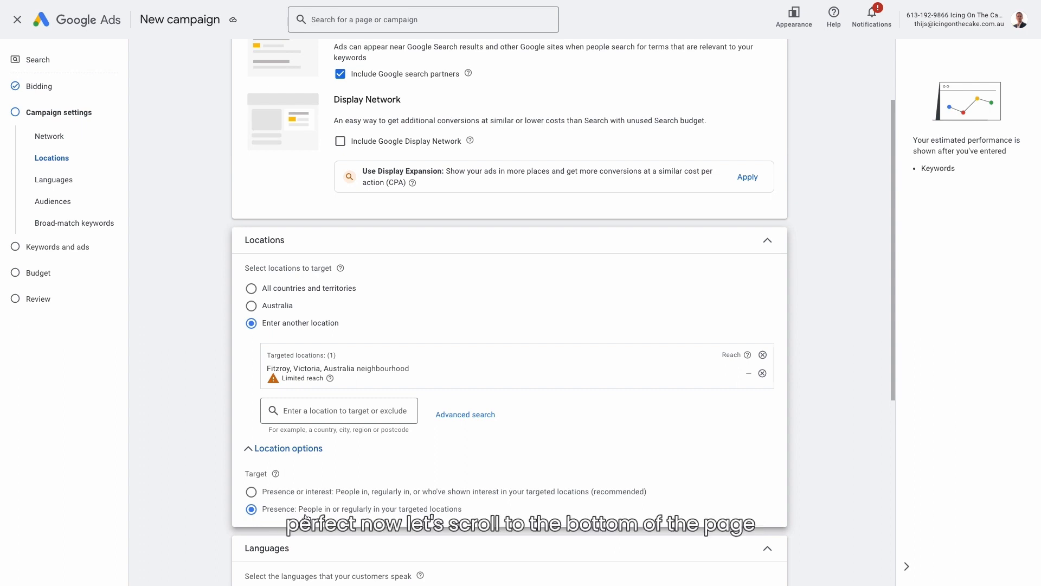
Set up an ad schedule for Mondays - Fridays from 08:00 to 17:00.
scroll(306, 517, "down", 6)
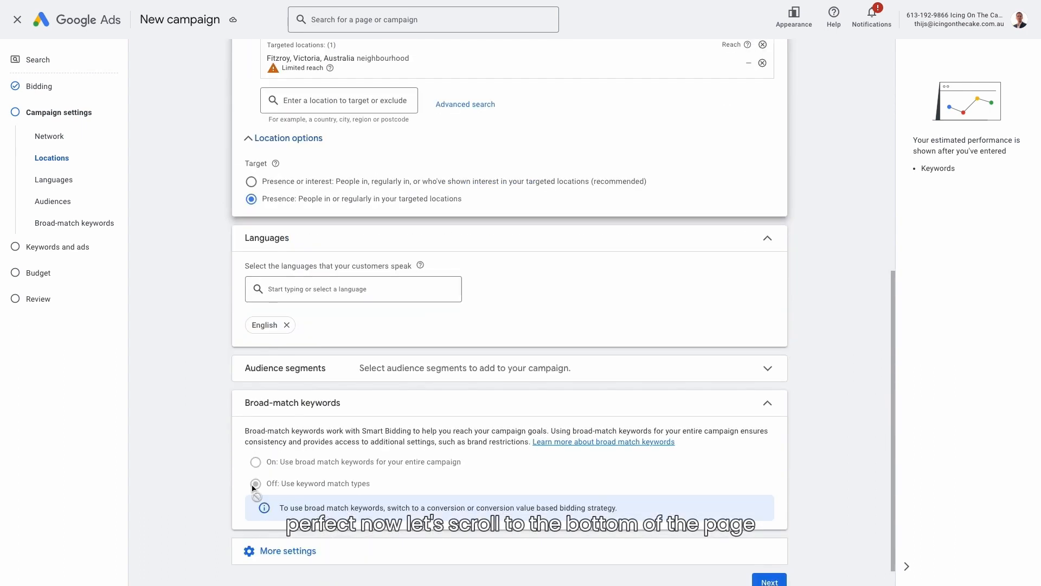
left_click(275, 553)
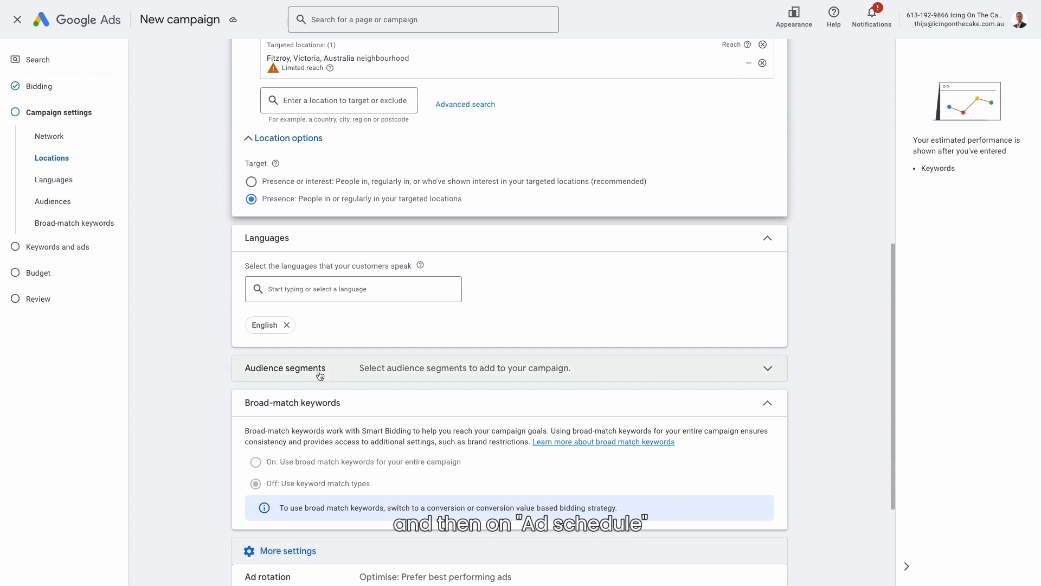
scroll(320, 376, "down", 3)
left_click(369, 483)
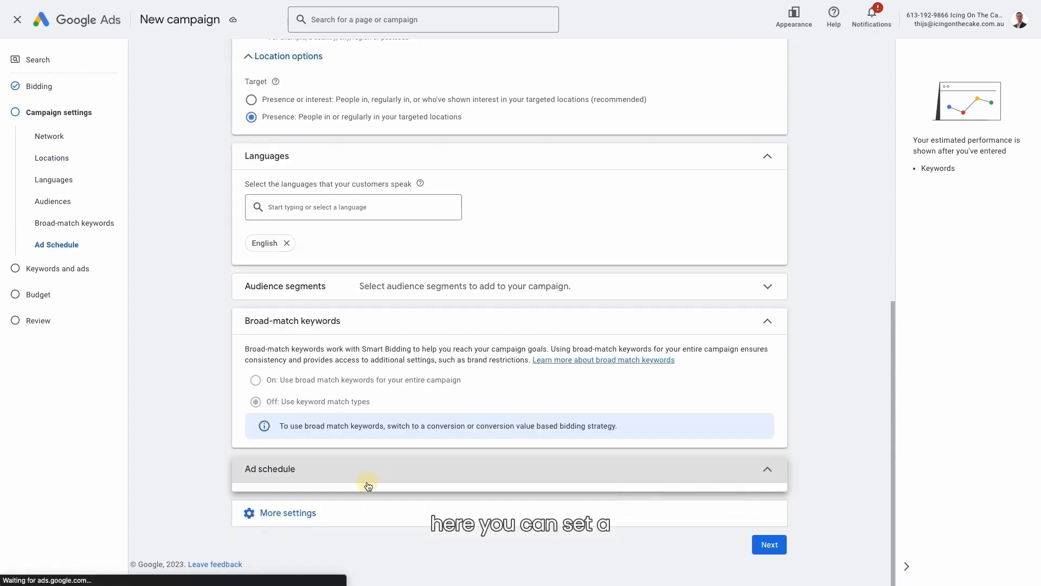
left_click(308, 508)
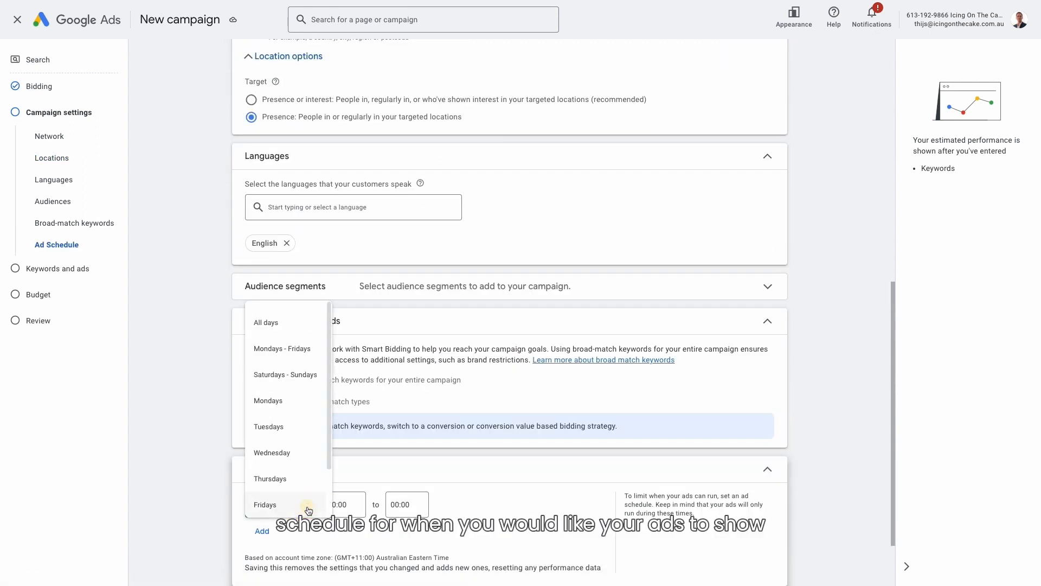
left_click(282, 353)
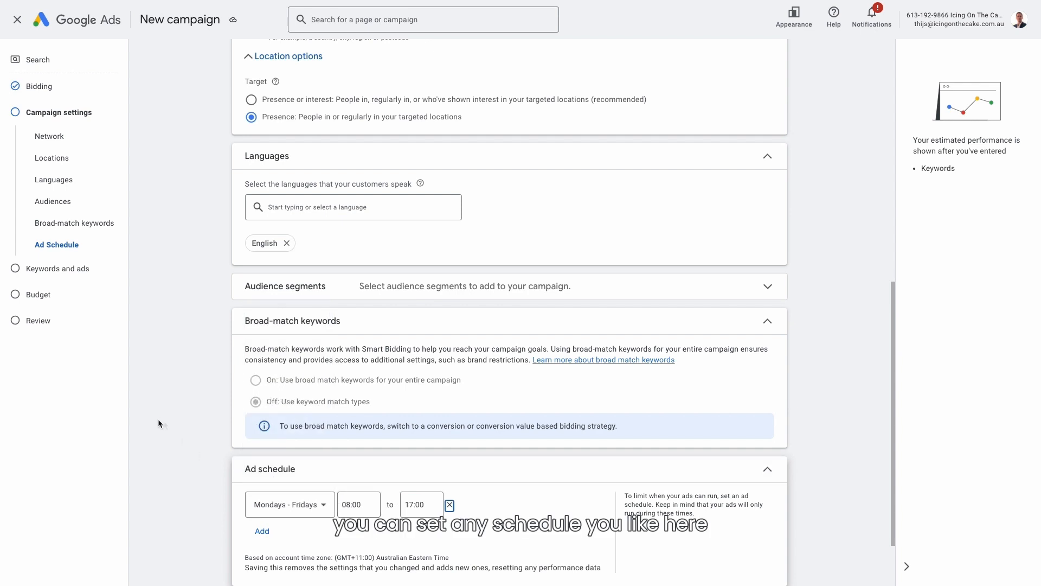
Add a second ad schedule entry for Saturdays - Sundays and continue to the keywords and ads page.
scroll(160, 421, "down", 2)
left_click(263, 448)
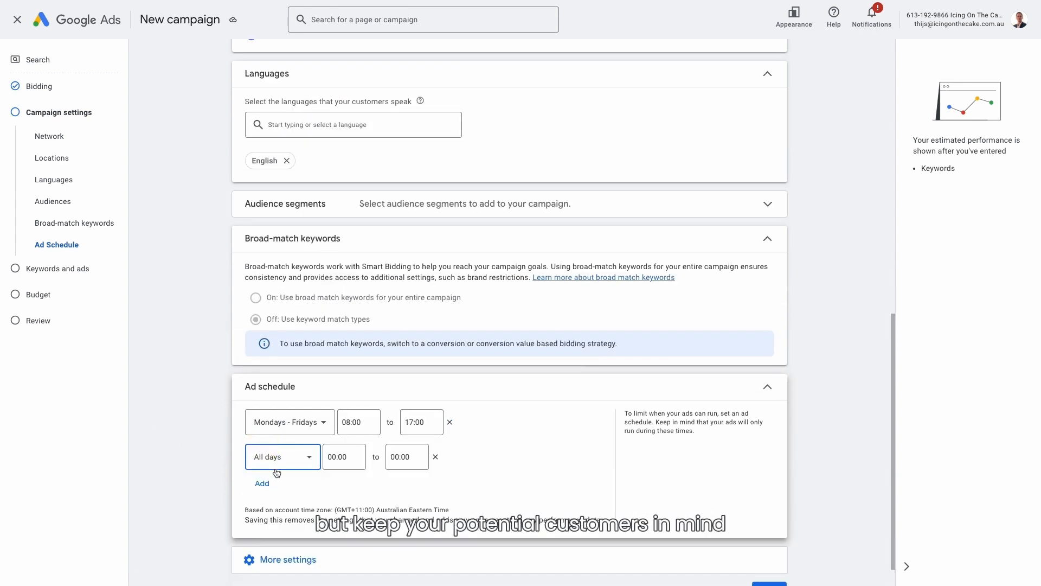
left_click(276, 459)
left_click(276, 325)
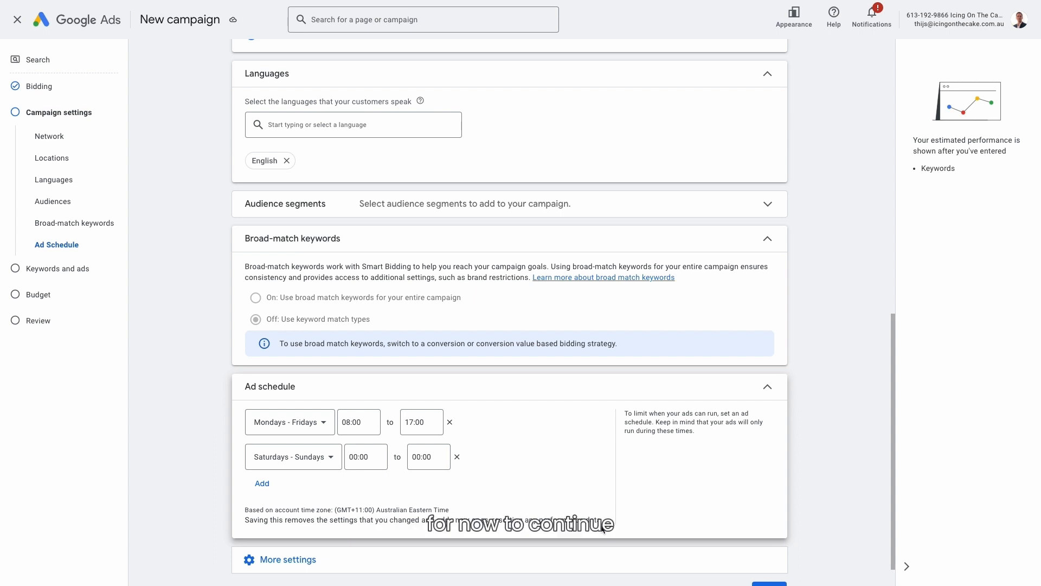
scroll(603, 529, "down", 1)
left_click(769, 556)
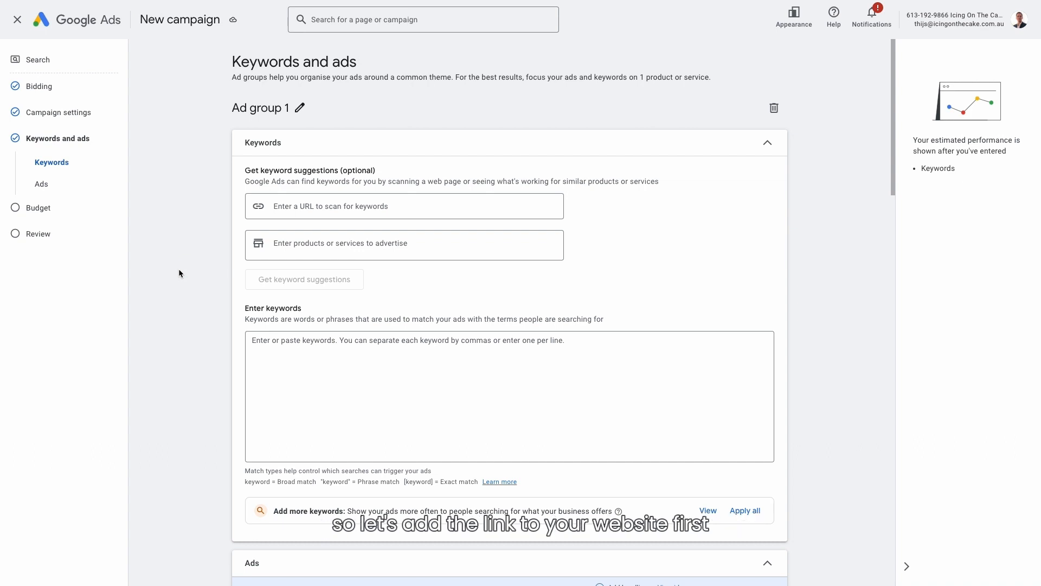
left_click(299, 207)
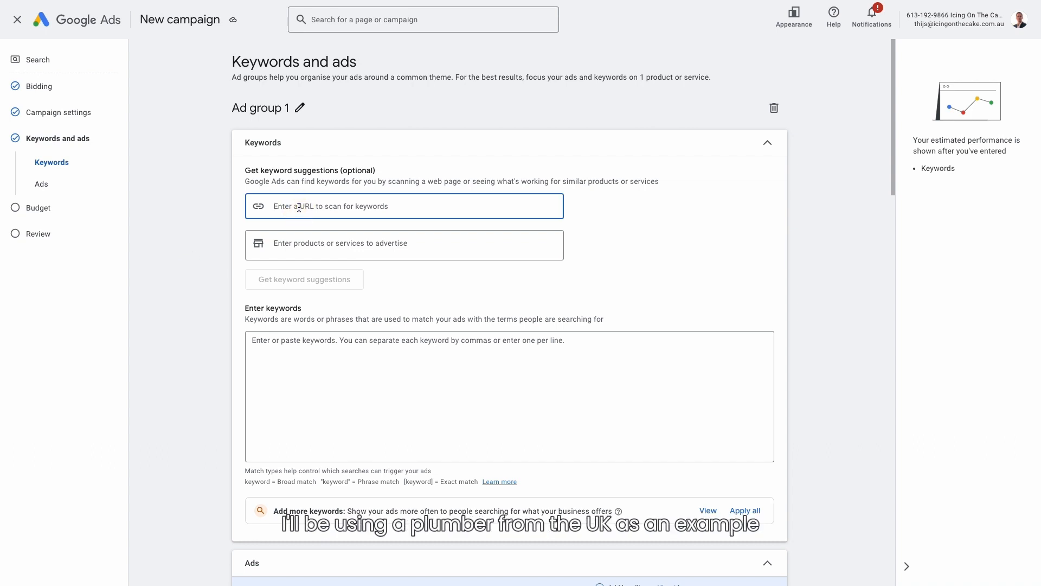
type("https://my-plumber.co.uk")
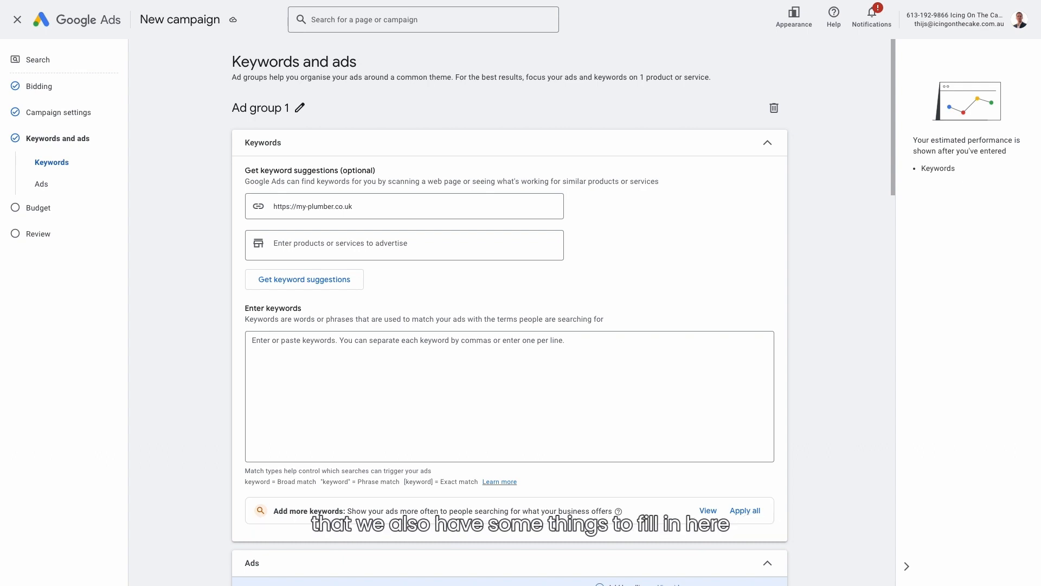
left_click(339, 243)
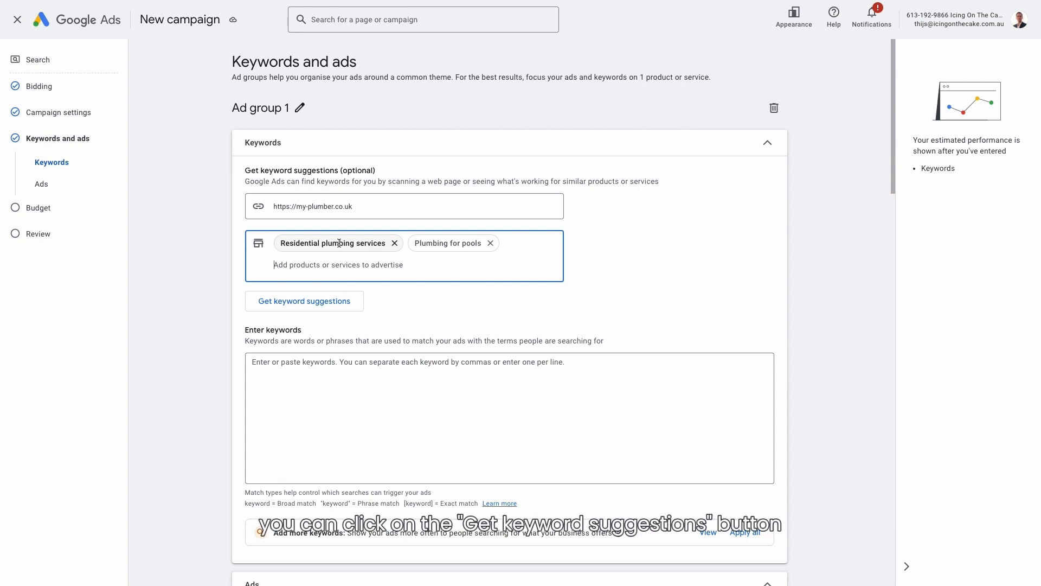
Get keyword suggestions for the entered website and services, and delete "pool pipework" from the keyword list.
left_click(307, 302)
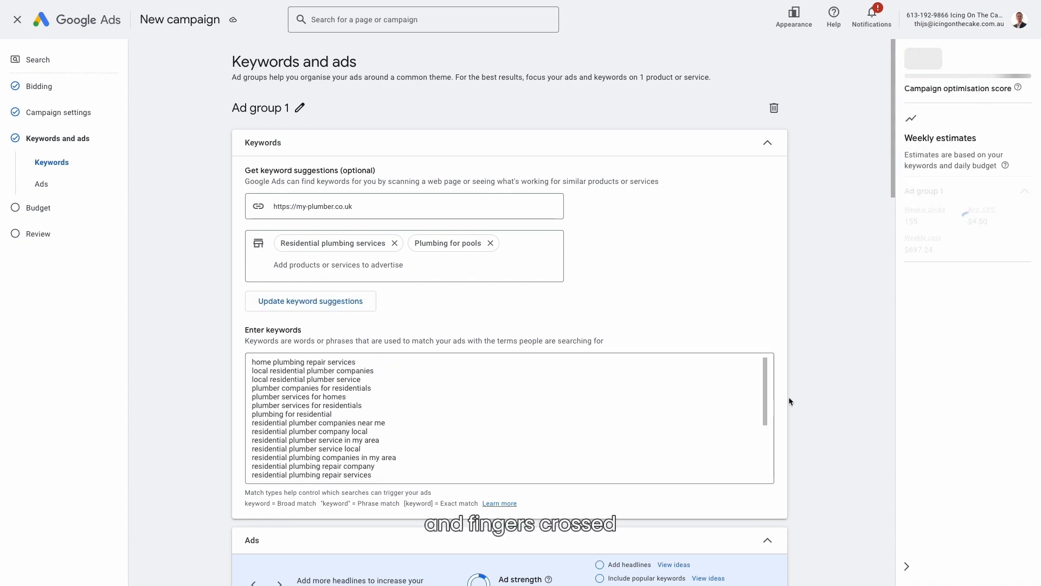
left_click_drag(764, 395, 764, 446)
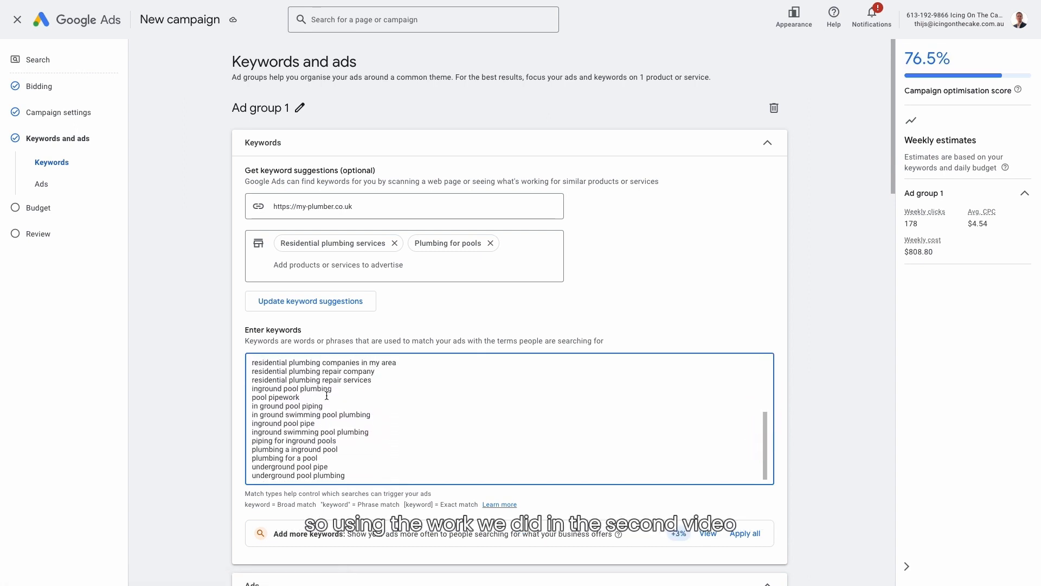
left_click_drag(300, 397, 240, 399)
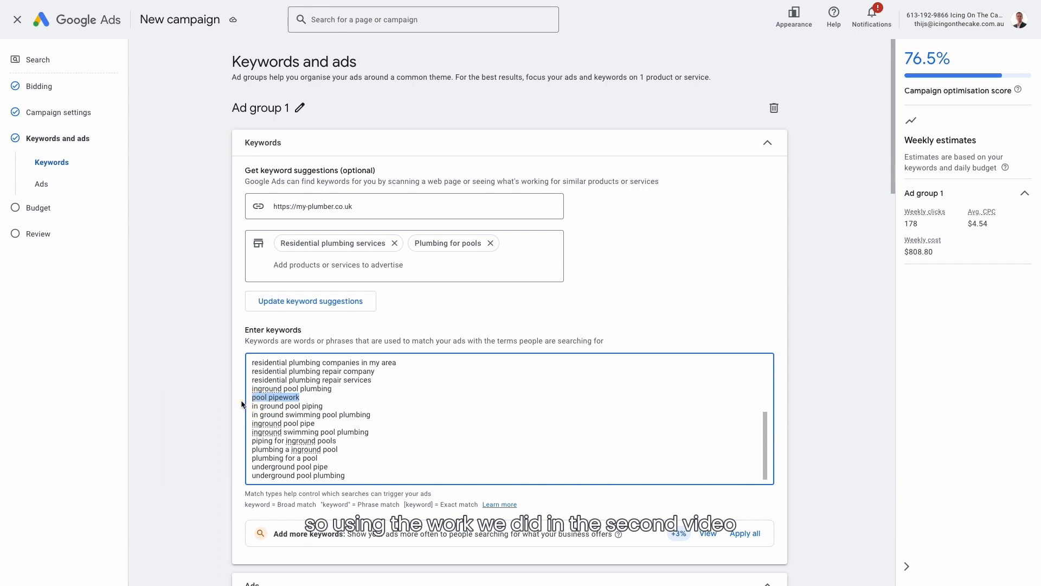
key("BackSpace")
key("BackSpace")
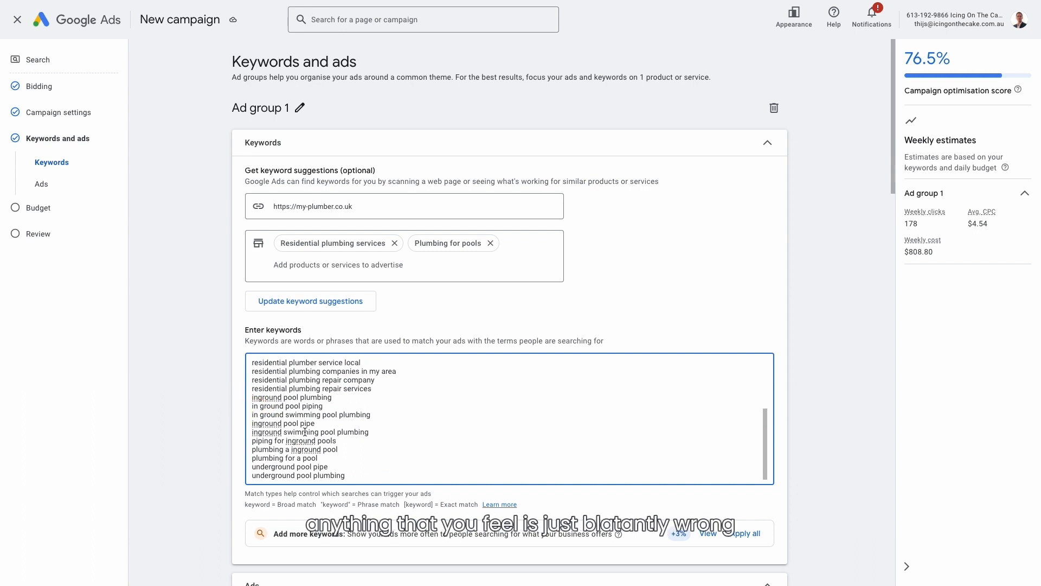
Delete the keywords "inground pool pipe" and "underground pool pipe" from the list, including their empty lines.
left_click_drag(316, 423, 241, 424)
key("BackSpace")
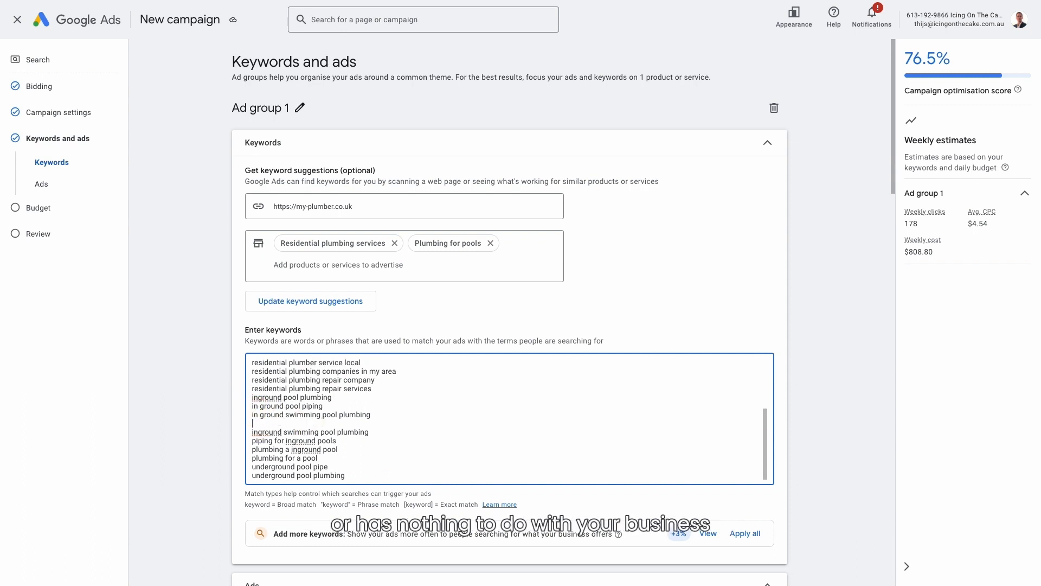
key("BackSpace")
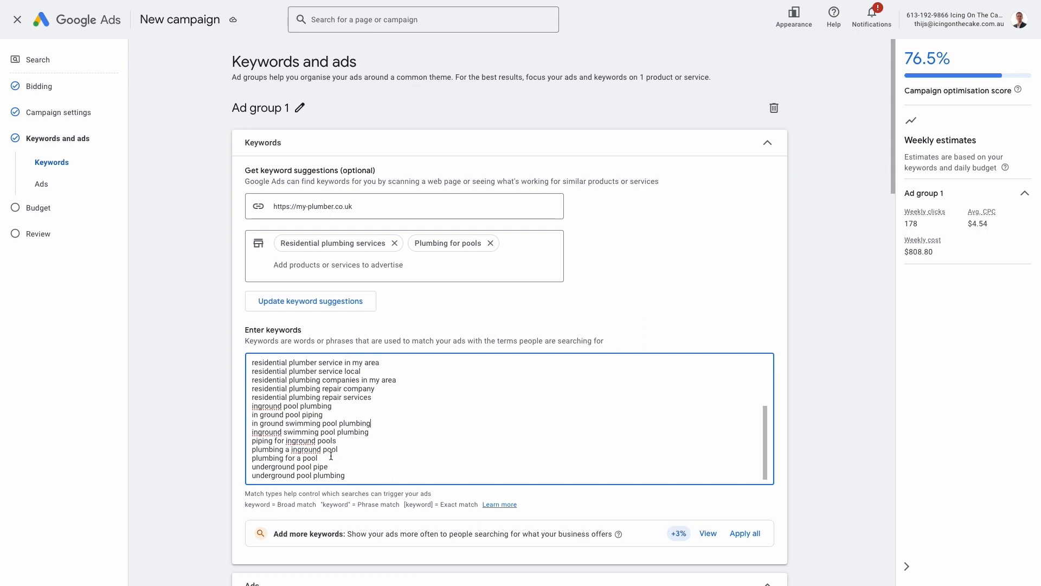
left_click_drag(329, 466, 248, 467)
key("BackSpace")
key("BackSpace")
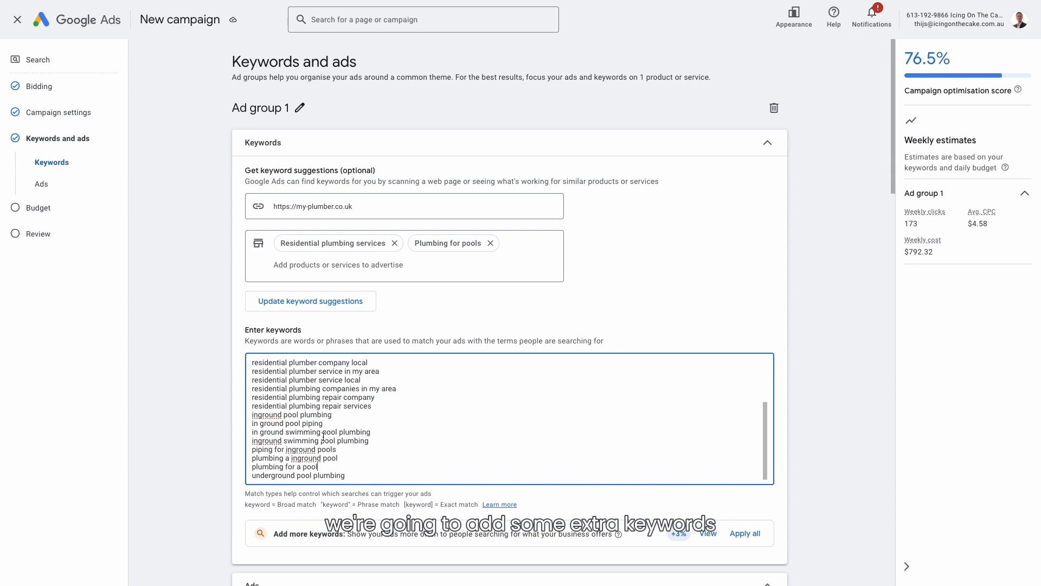
Add the keywords "plumbing carlton", "plumbing fitzroy" and "plumbing collingwood" on separate lines at the end of the list.
left_click(347, 475)
key("Return")
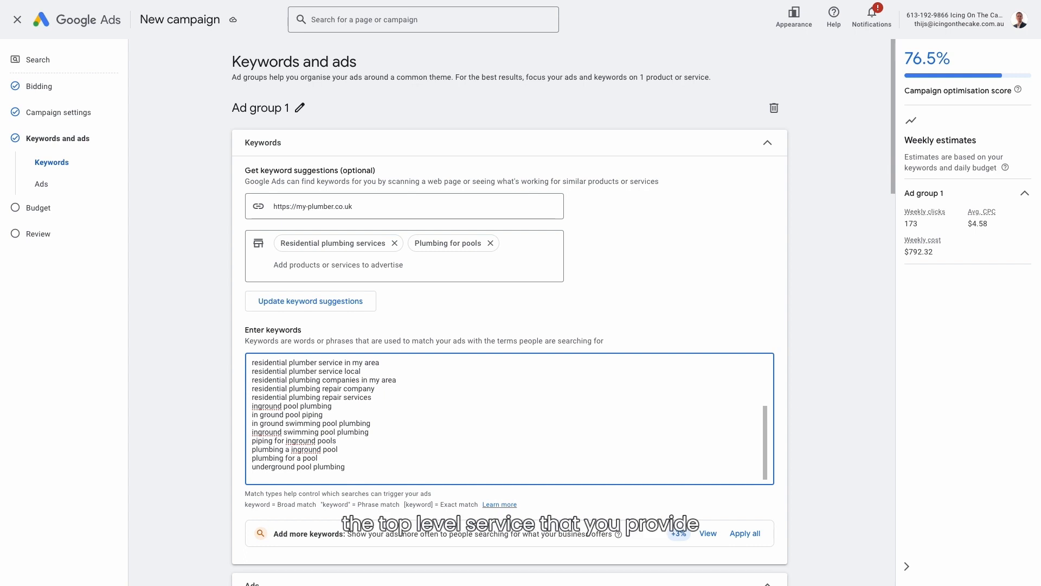
type("plumbing")
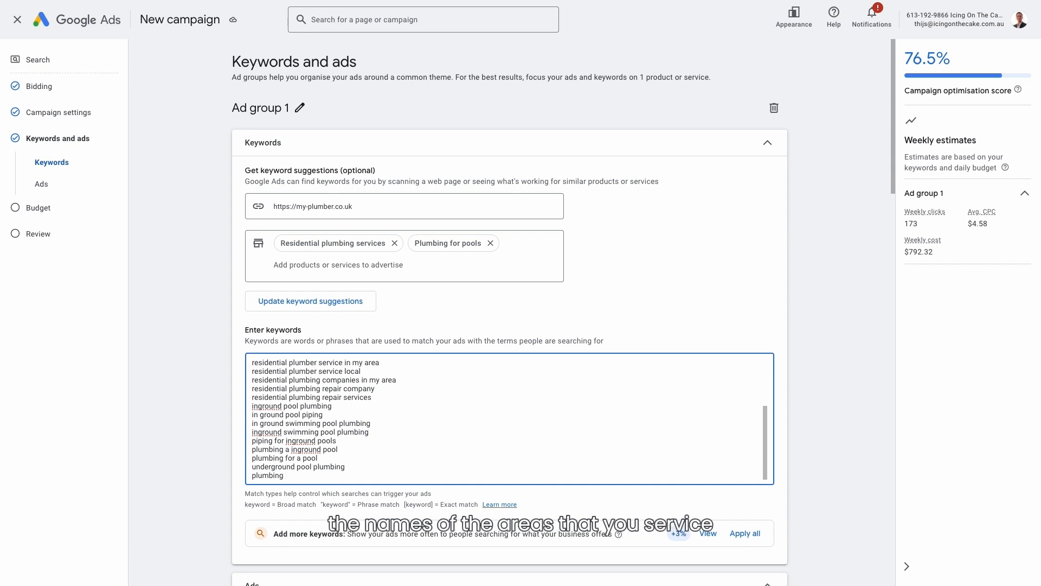
type(" carlton")
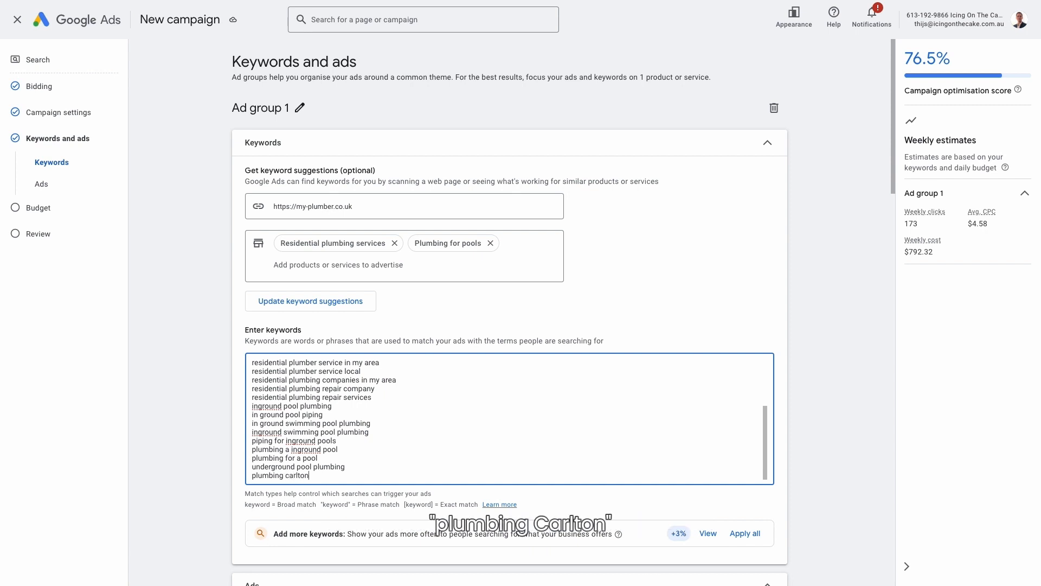
key("Return")
type("plum")
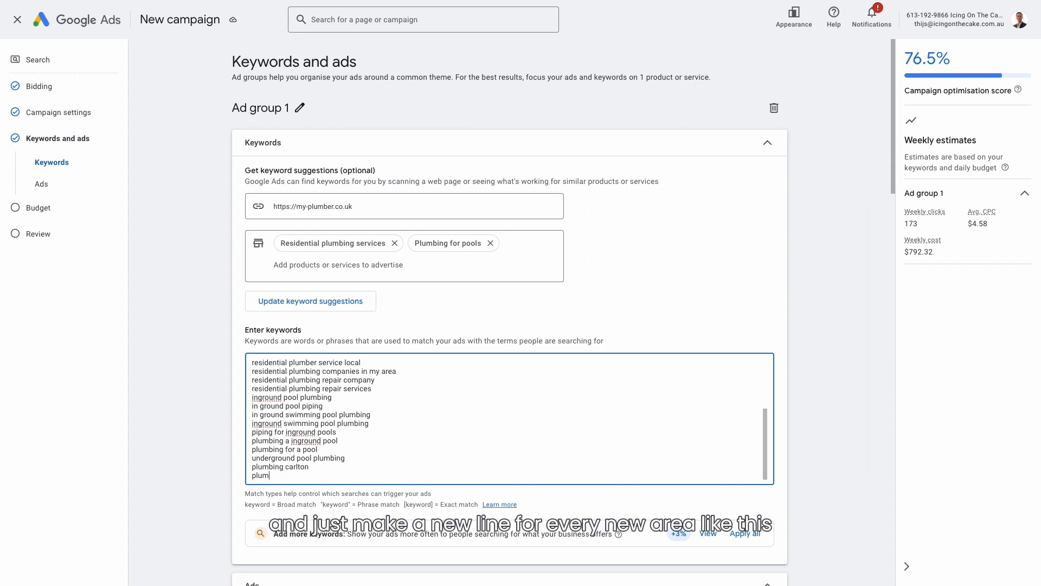
type("bing fitzroy")
key("Return")
type("plumbing col")
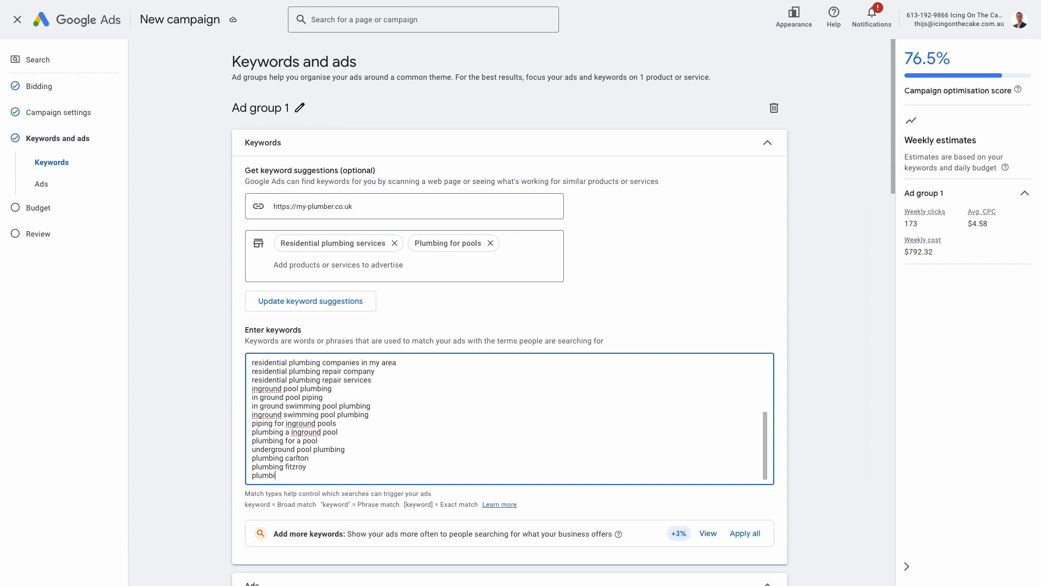
type("lingwood")
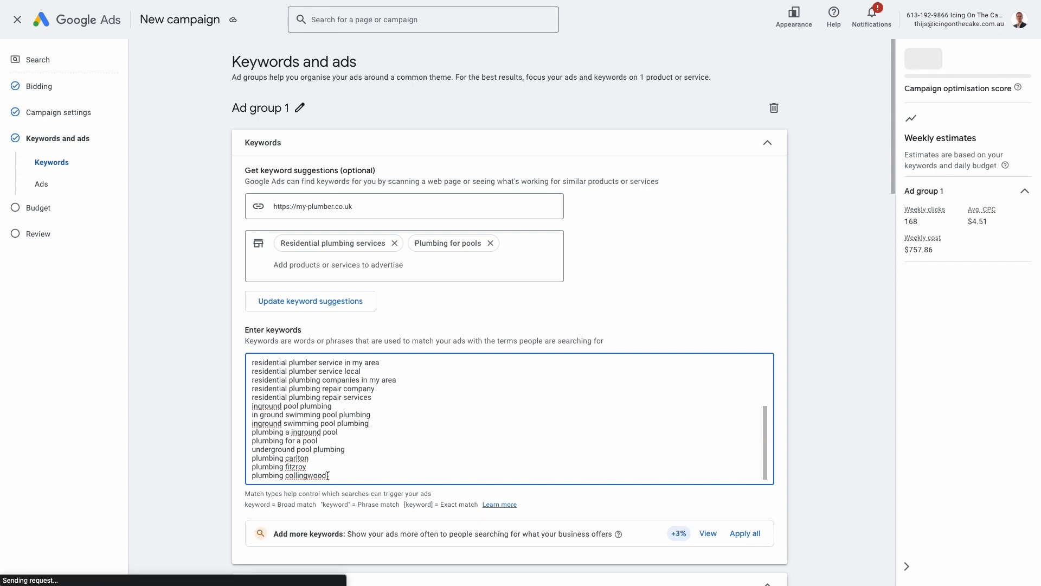
Copy the entire keyword list and paste a duplicate beneath it, separated by an empty line.
left_click_drag(327, 476, 263, 356)
right_click(265, 357)
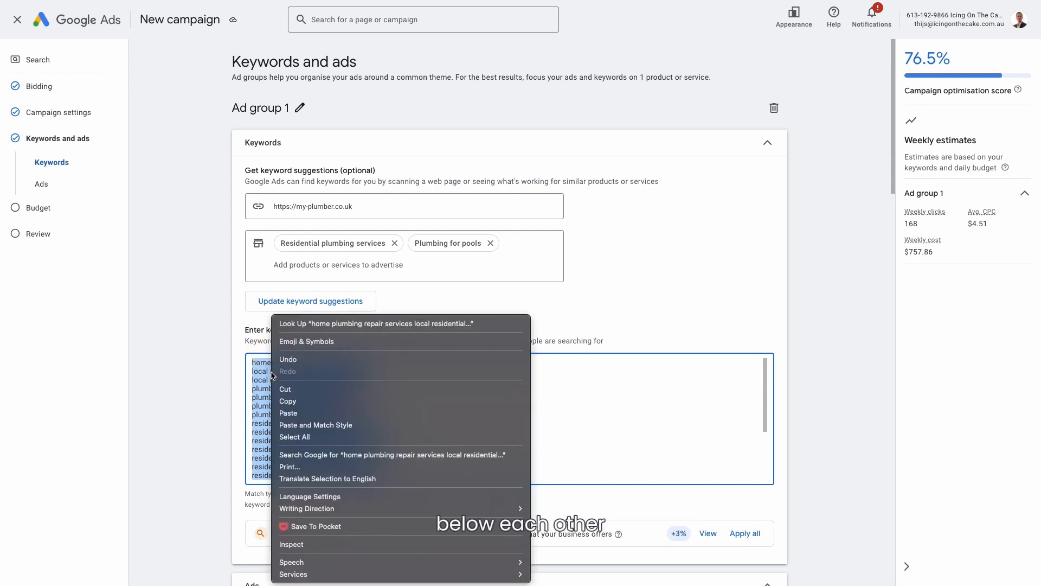
left_click(283, 399)
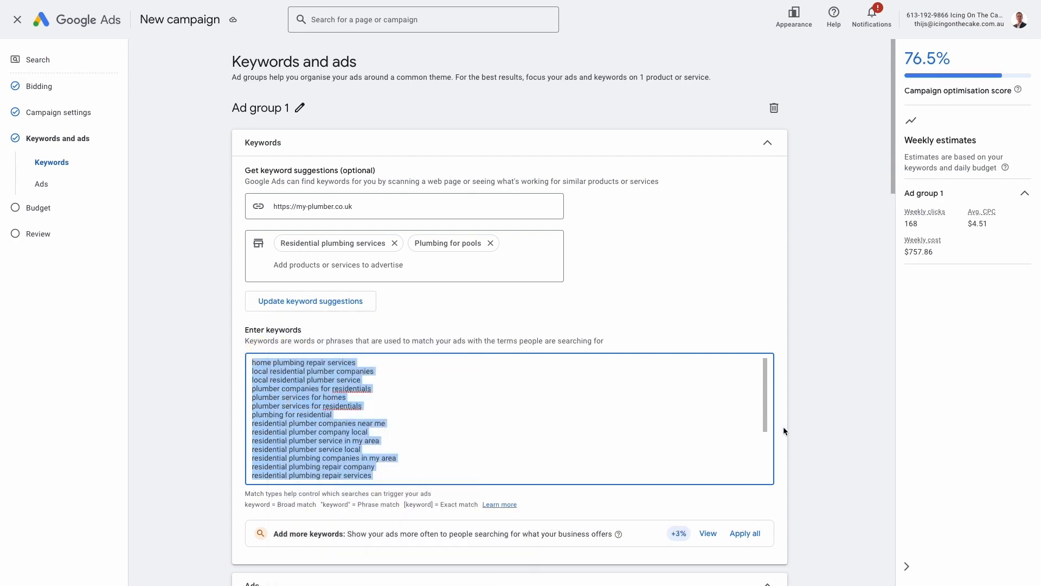
left_click_drag(765, 423, 759, 470)
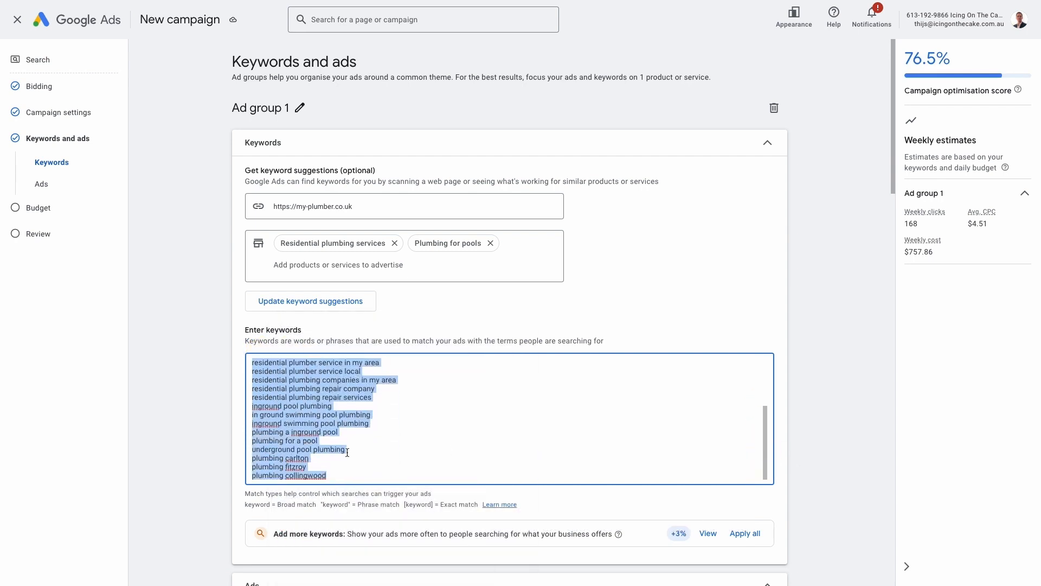
left_click(339, 476)
key("Return")
key("Return")
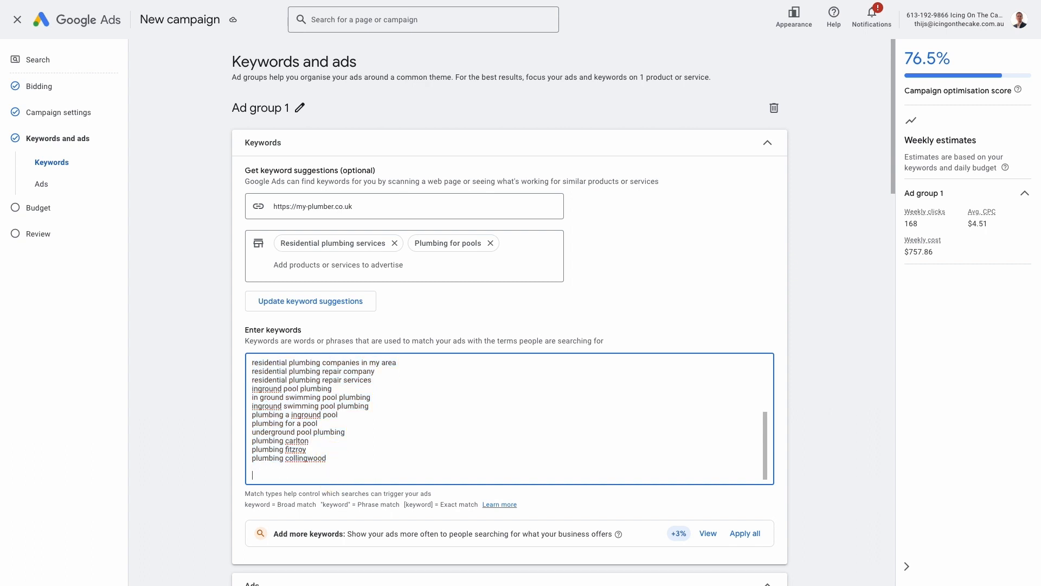
right_click(265, 465)
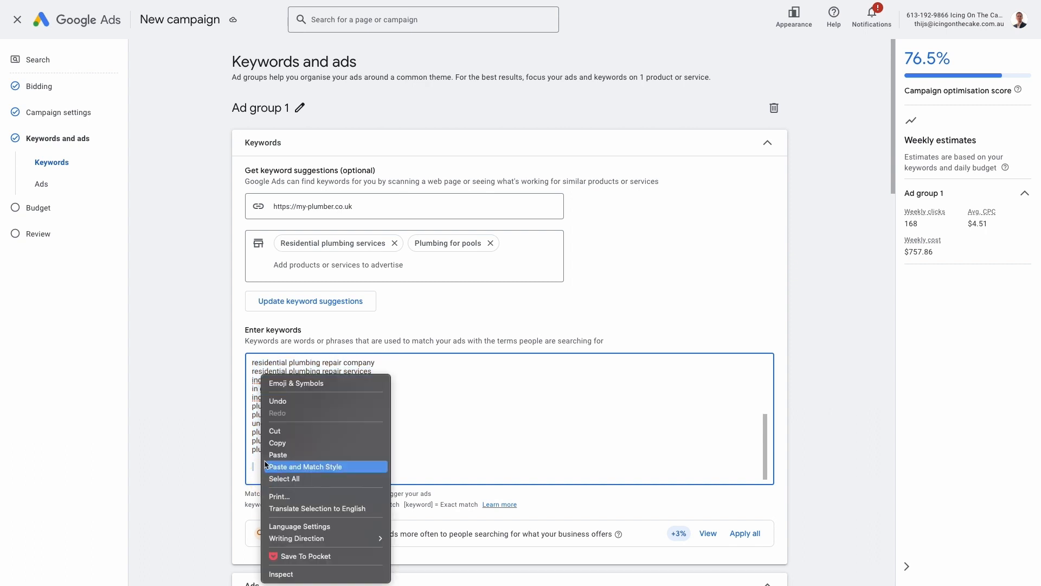
left_click(276, 455)
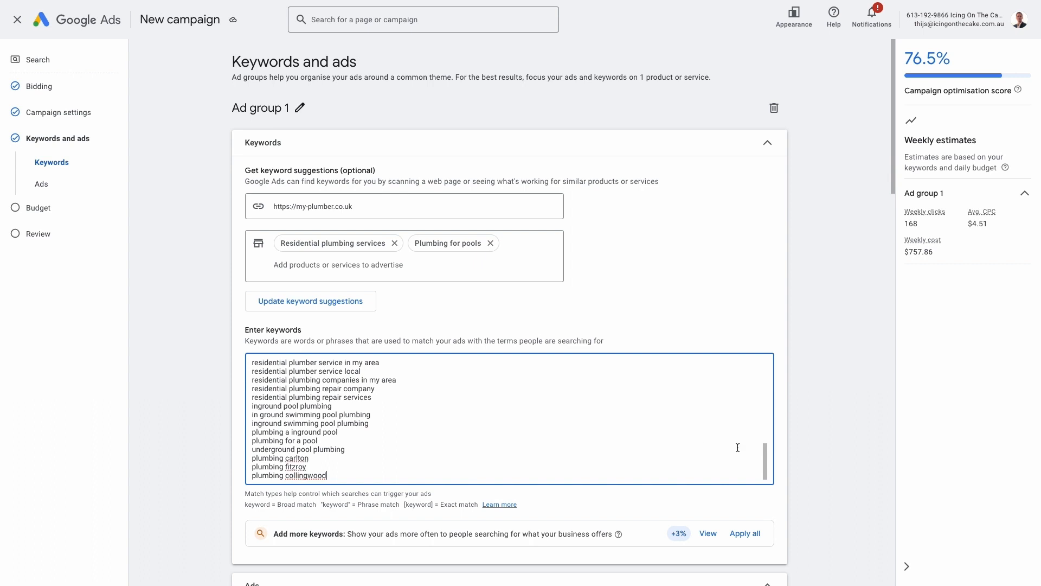
Enclose each keyword of the duplicated list in square brackets for exact match, down to [plumbing collingwood].
left_click_drag(765, 454, 763, 354)
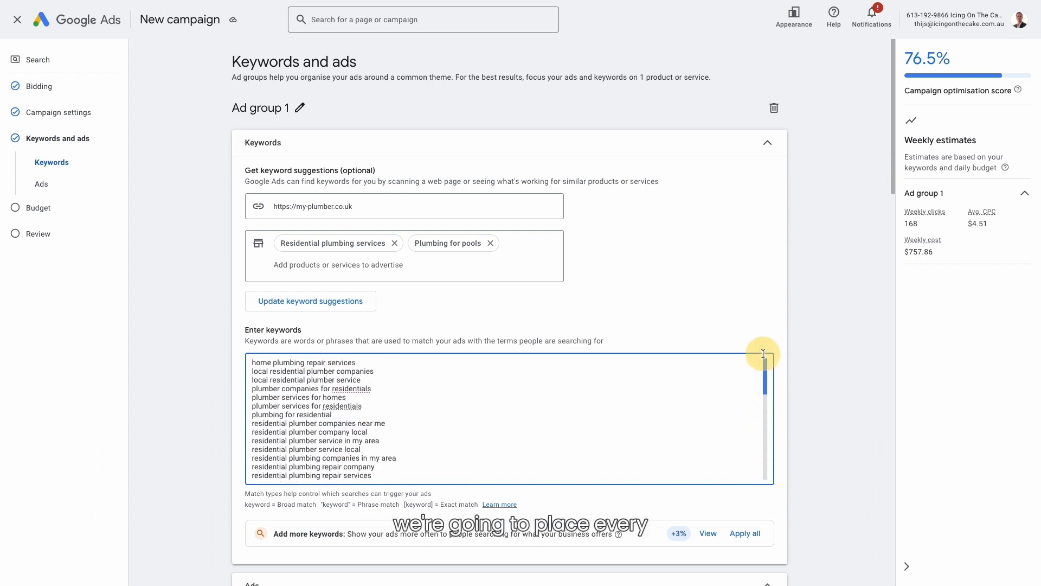
left_click(251, 362)
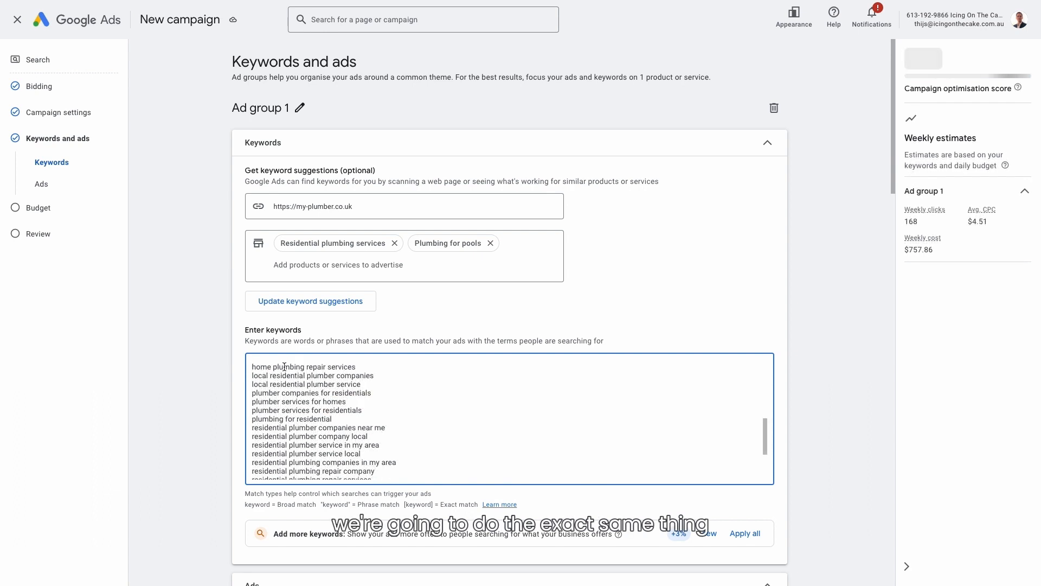
type("[plumbing collingwood")
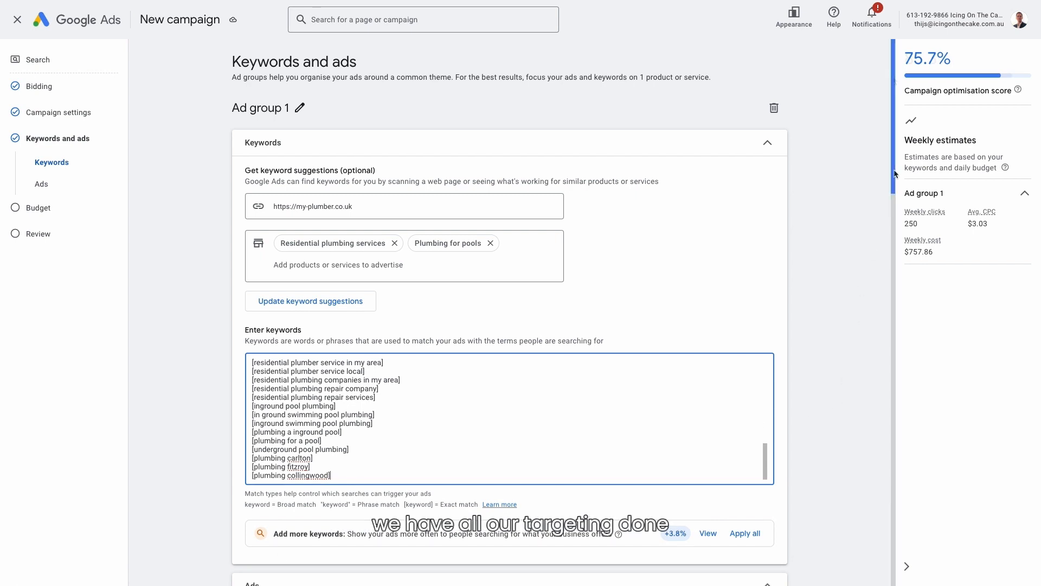
left_click_drag(891, 79, 887, 231)
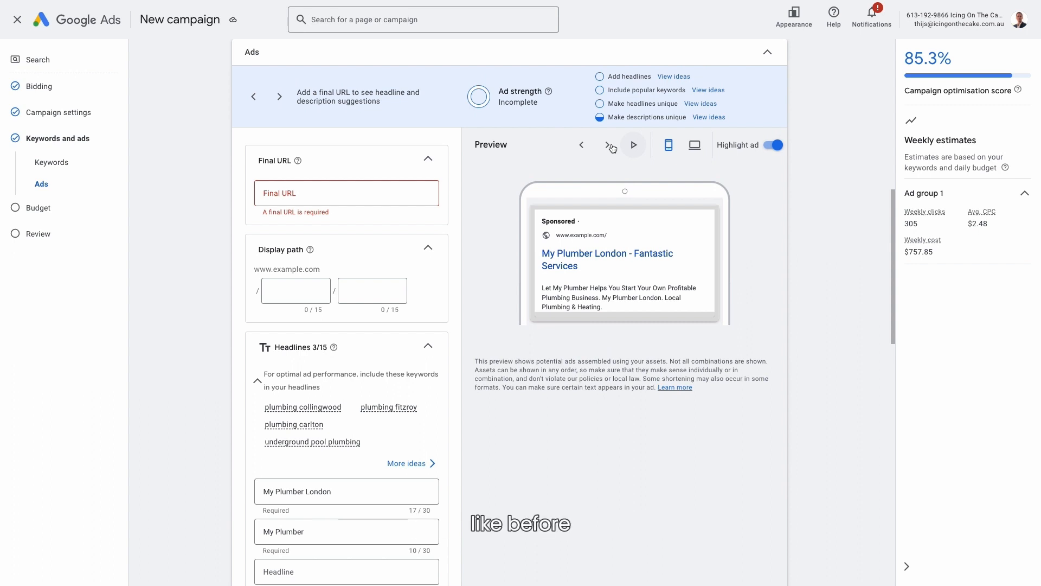
left_click(352, 192)
key("ctrl+v")
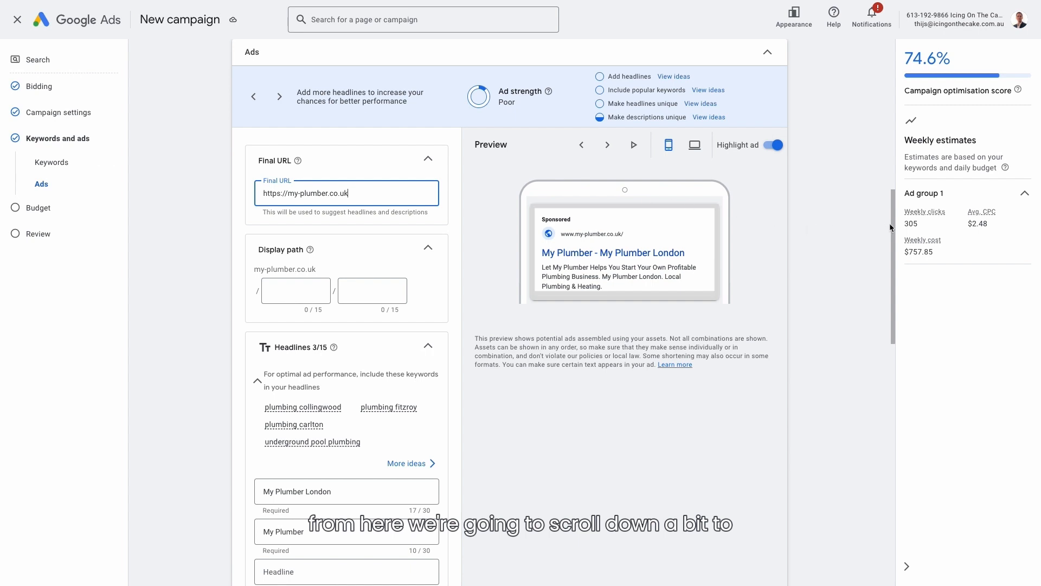
Add the suggested headlines "Plumbing Services Near You", "Home Plumbing Services" and "Schedule Your Appointment", and expand the call to action phrase suggestions.
left_click_drag(890, 227, 886, 288)
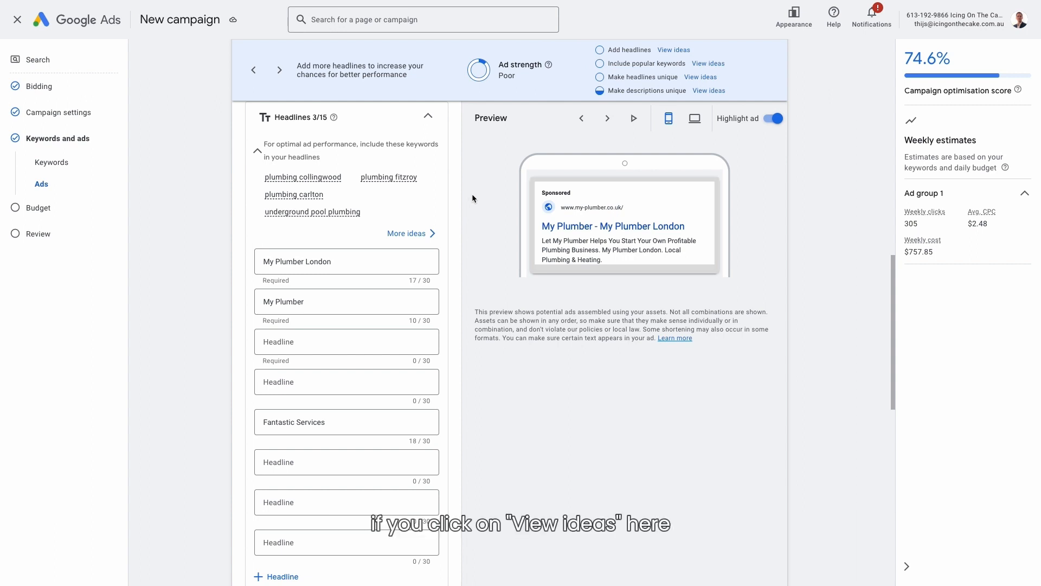
left_click(674, 49)
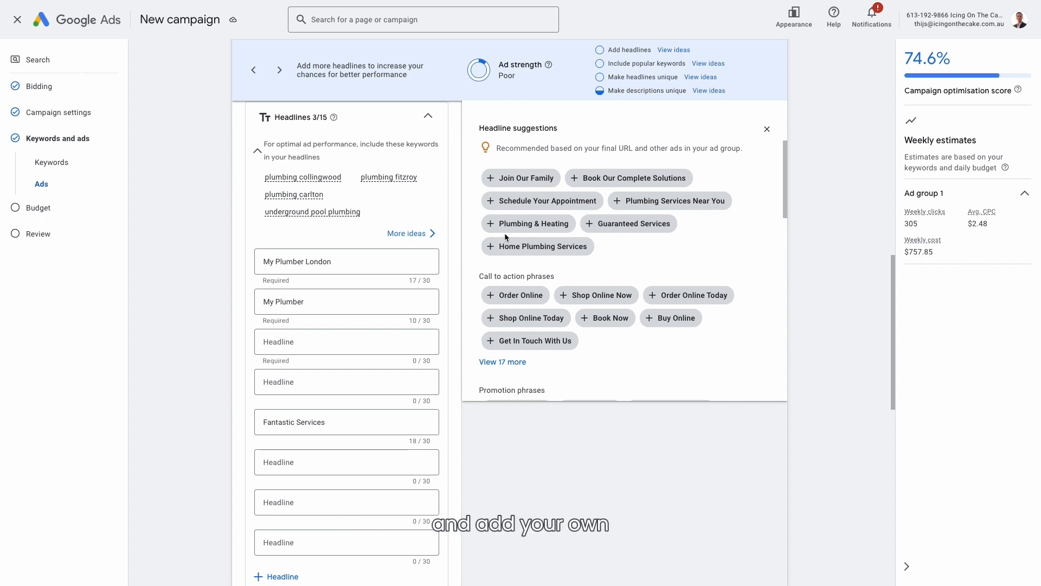
left_click(679, 208)
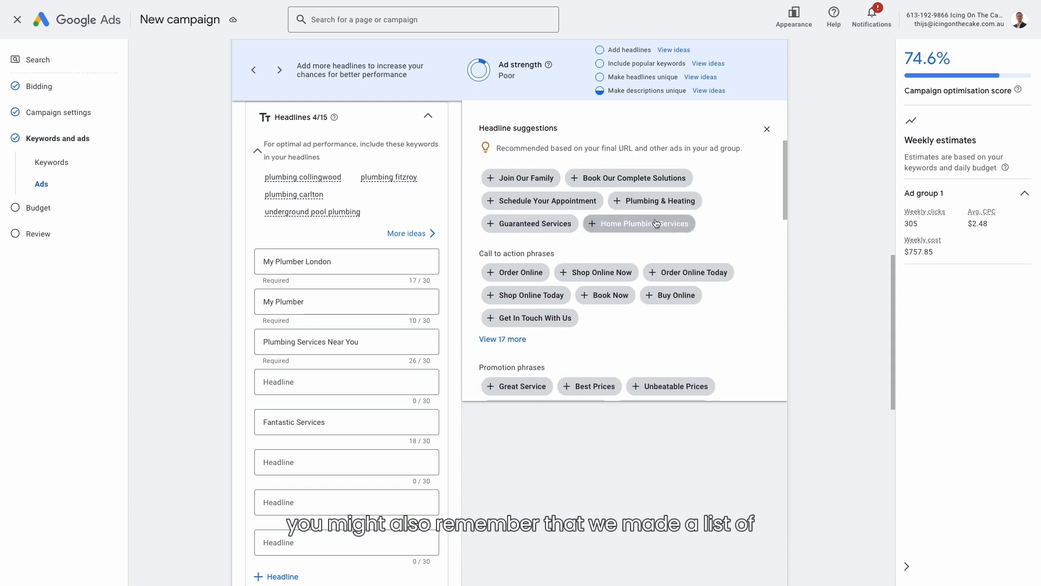
left_click(638, 226)
left_click(543, 221)
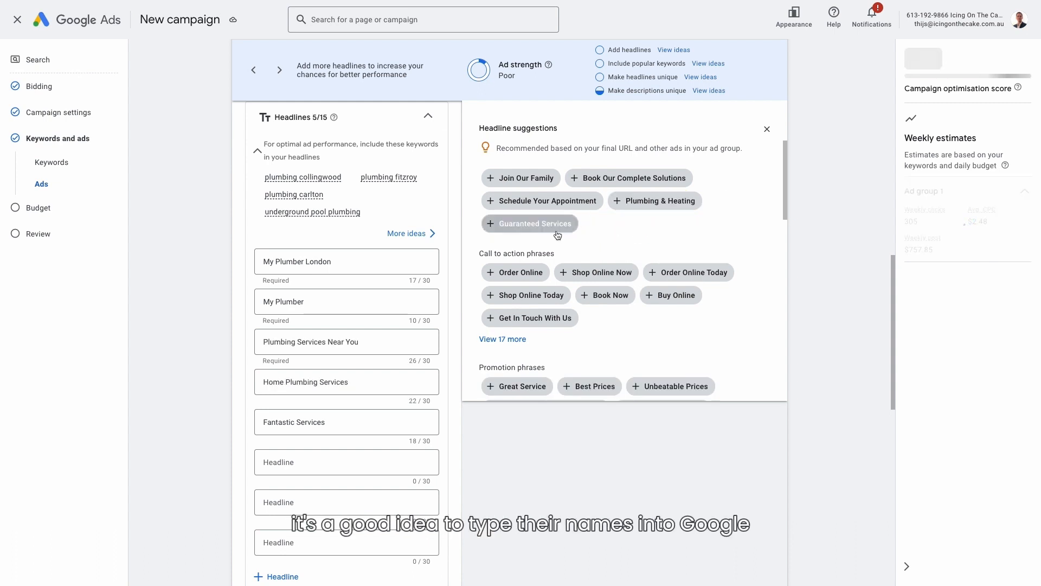
left_click(547, 202)
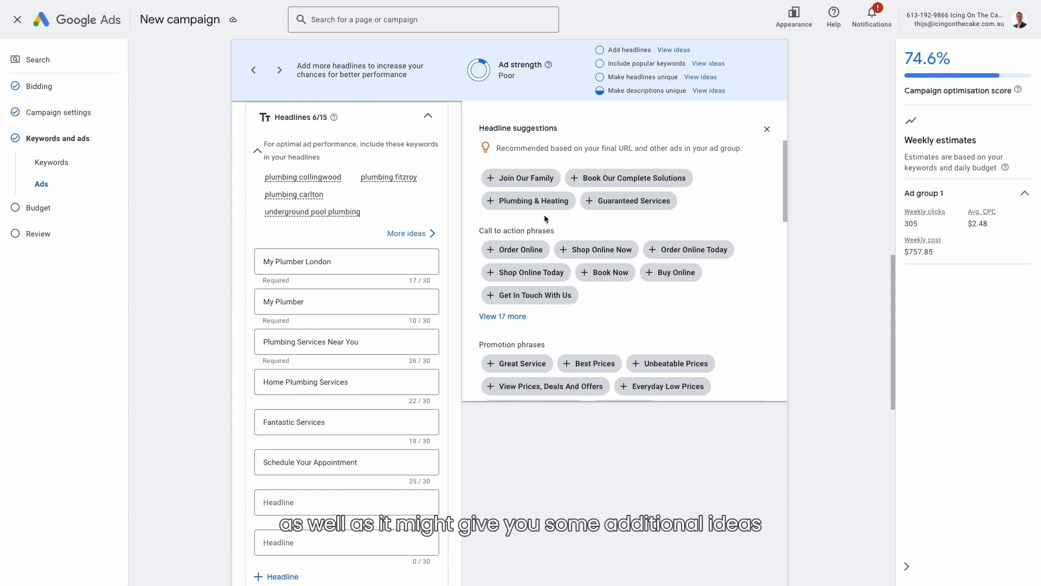
left_click(507, 316)
left_click_drag(784, 193, 789, 226)
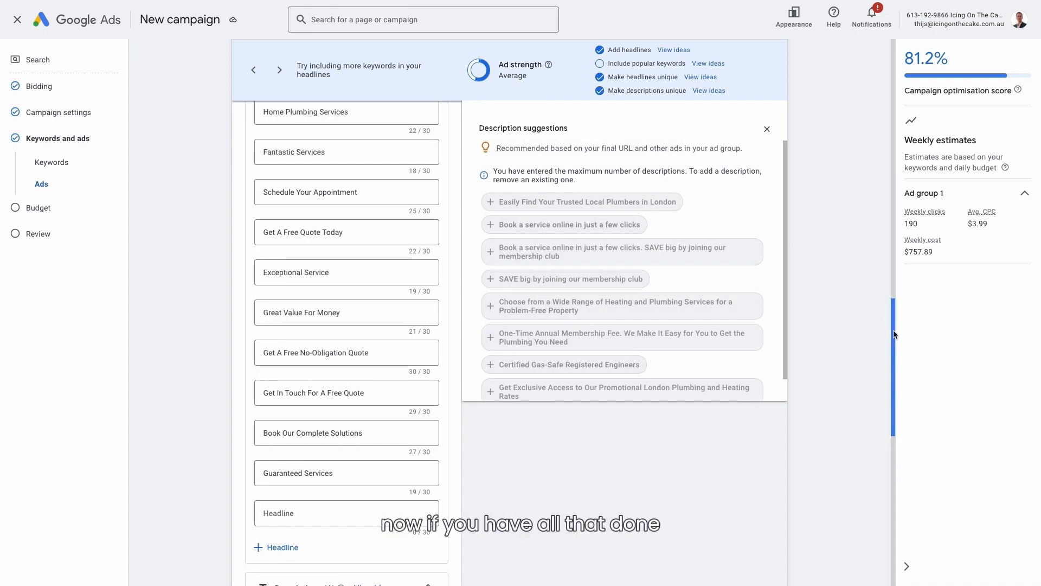
Add the campaign-level call-out "Great deals available" to the ad, save it and apply it.
left_click_drag(894, 335, 883, 477)
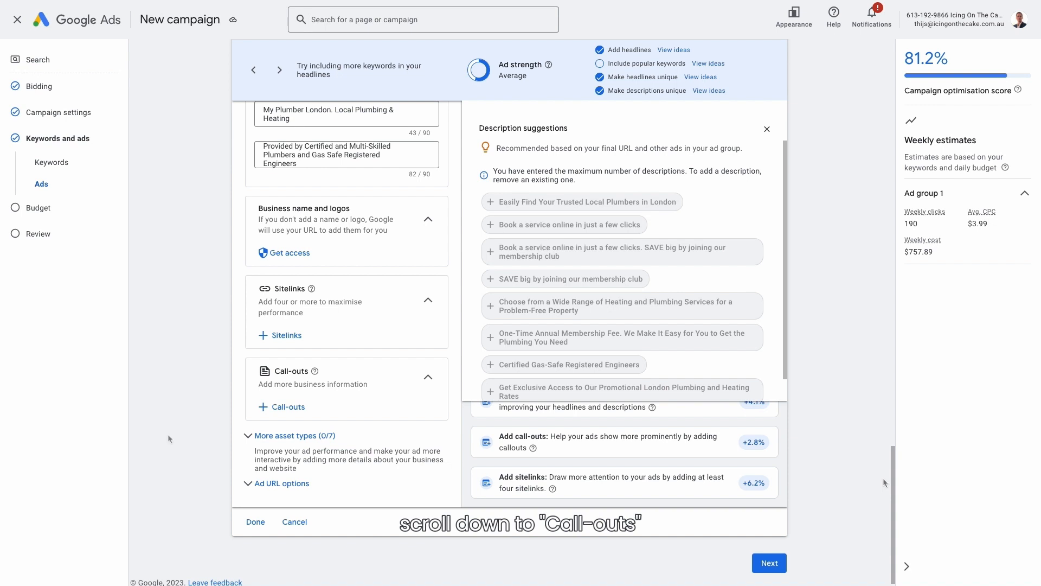
left_click(293, 407)
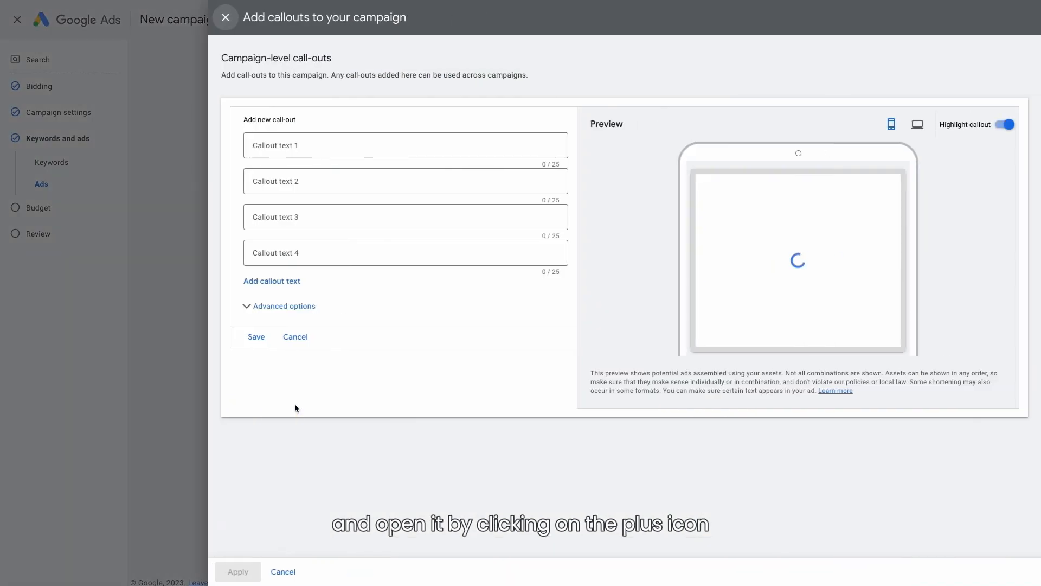
left_click(299, 146)
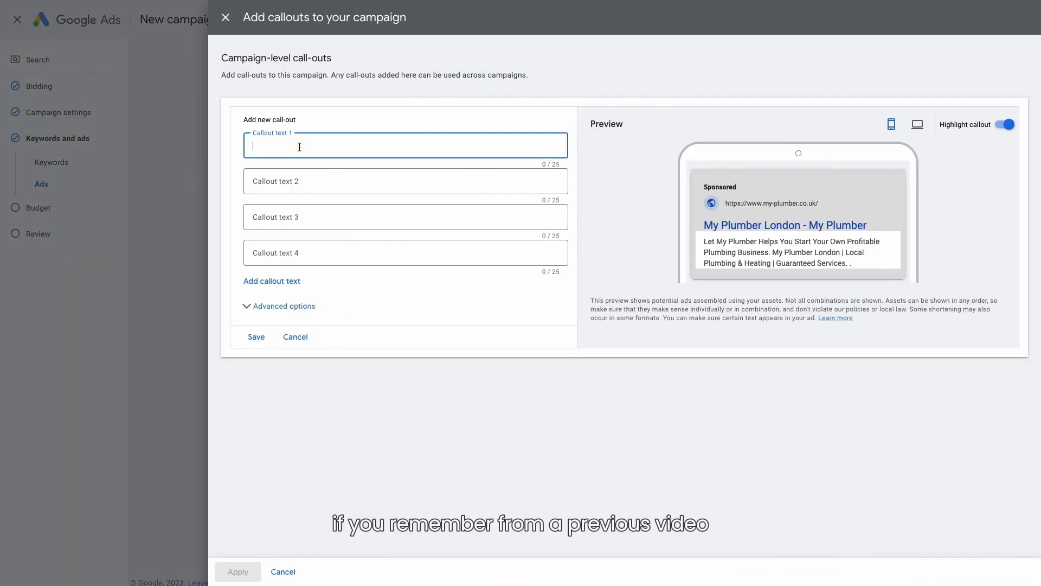
type("G")
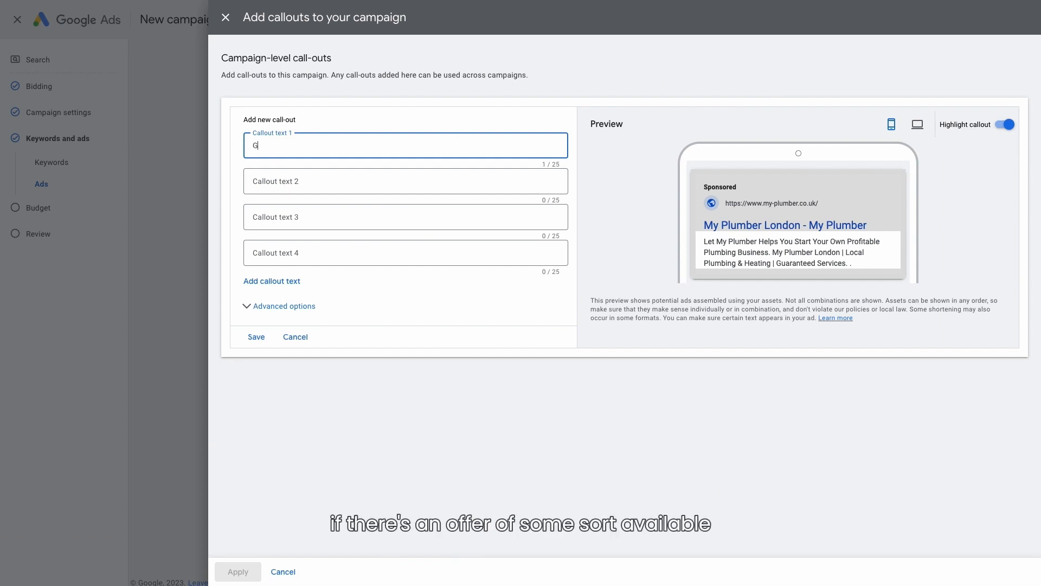
type("reat deals a")
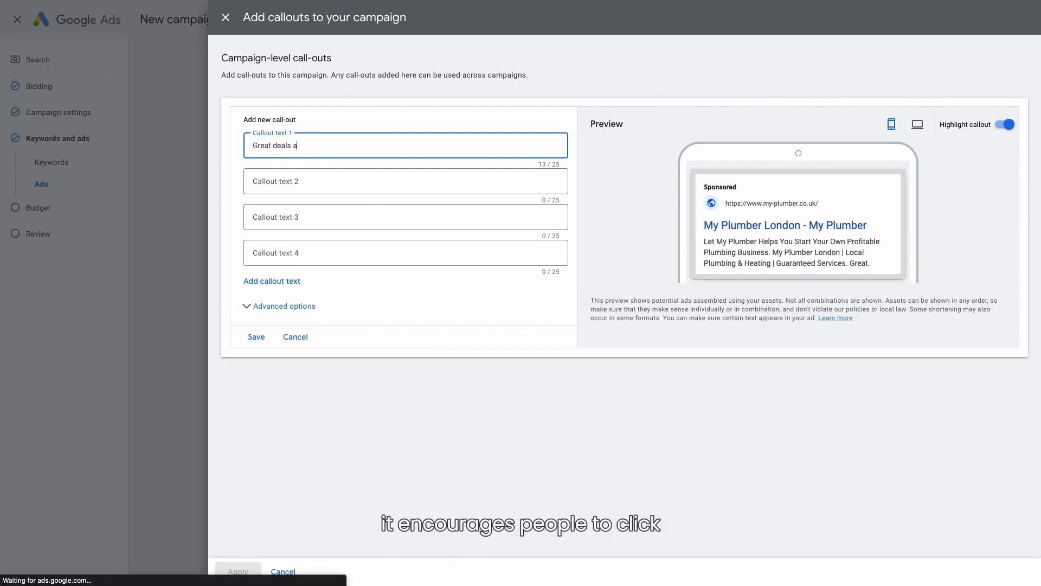
type("vailable")
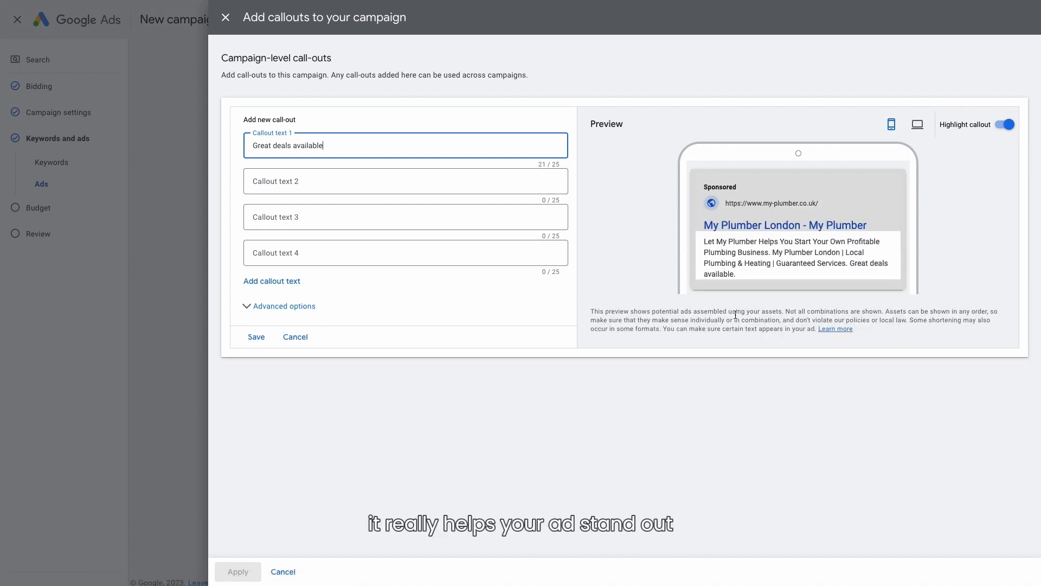
left_click(257, 337)
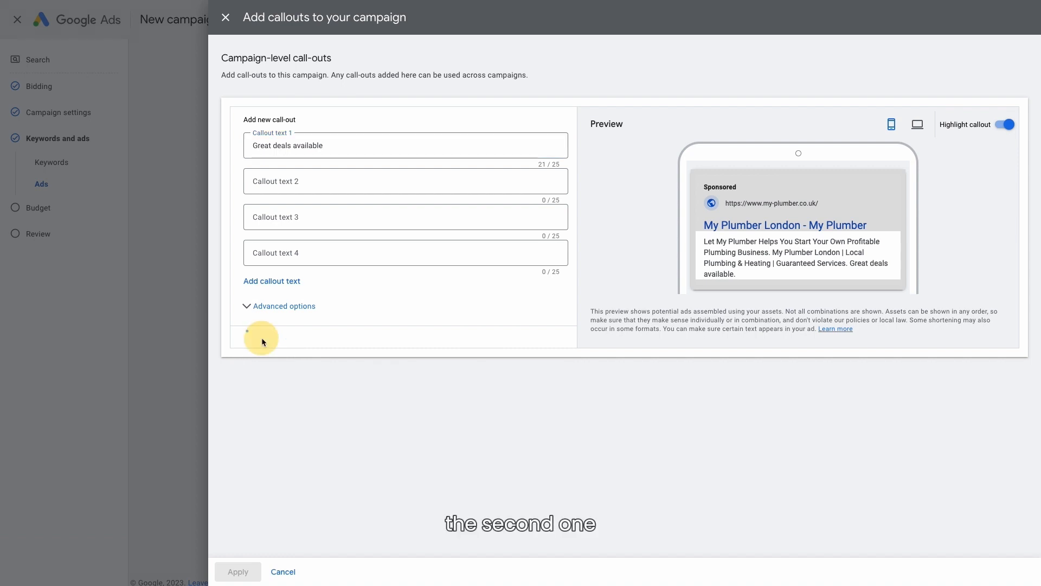
left_click(238, 571)
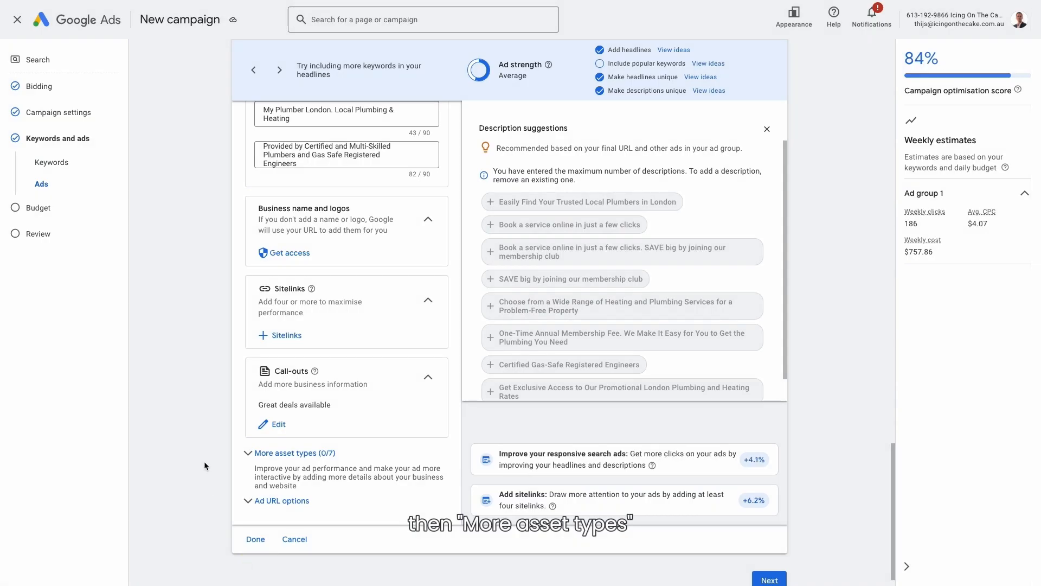
Create a call asset for the campaign with country Australia, the business phone number and conversion action Calls from ads.
left_click(249, 453)
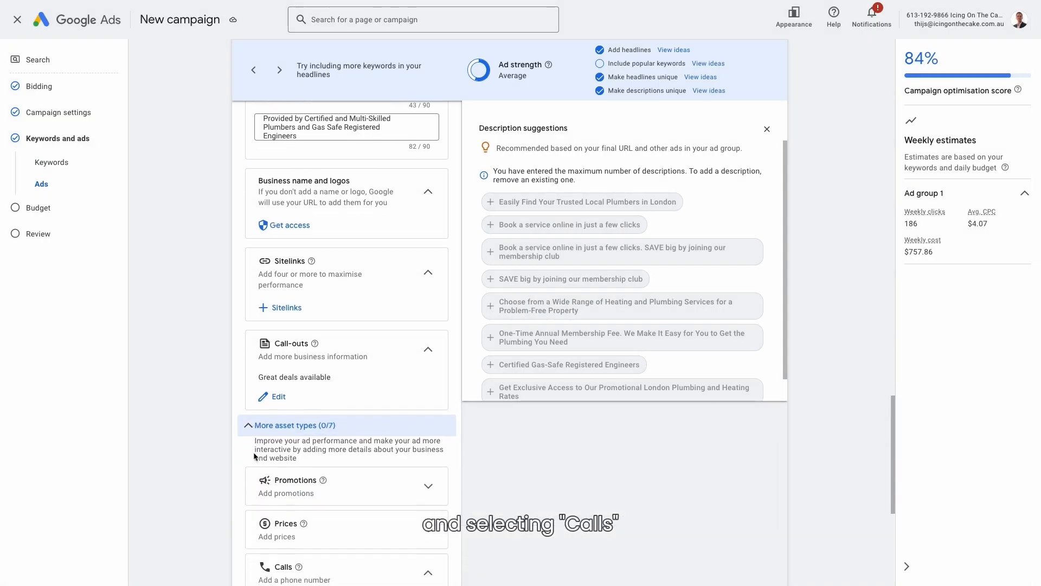
scroll(255, 457, "down", 1)
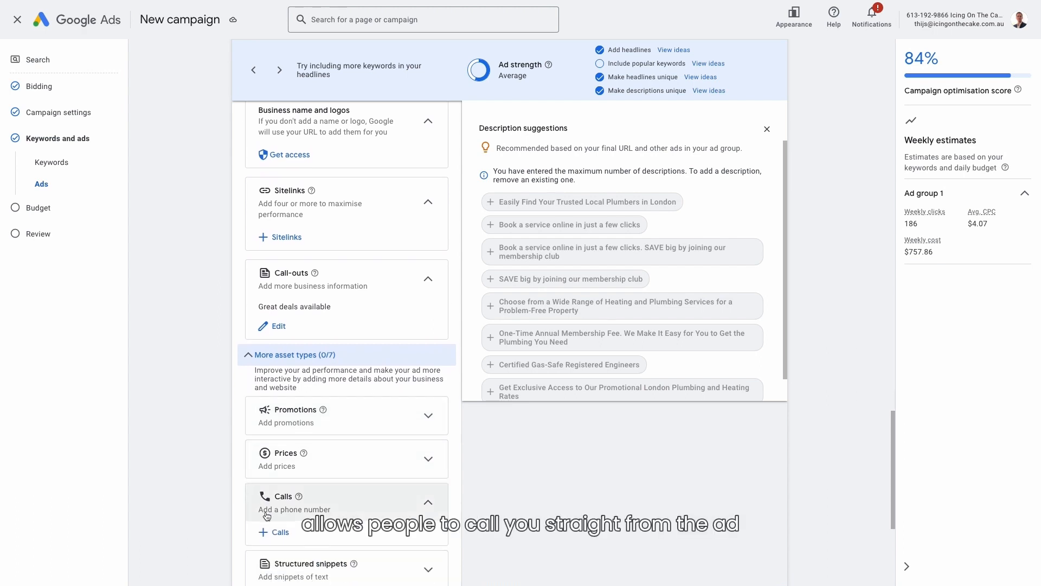
left_click(276, 539)
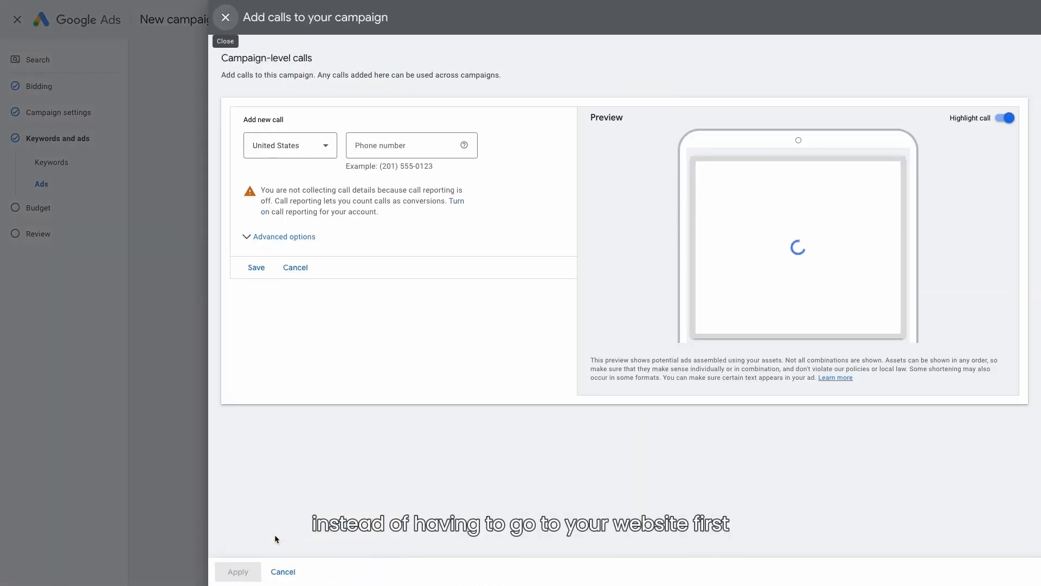
left_click(309, 143)
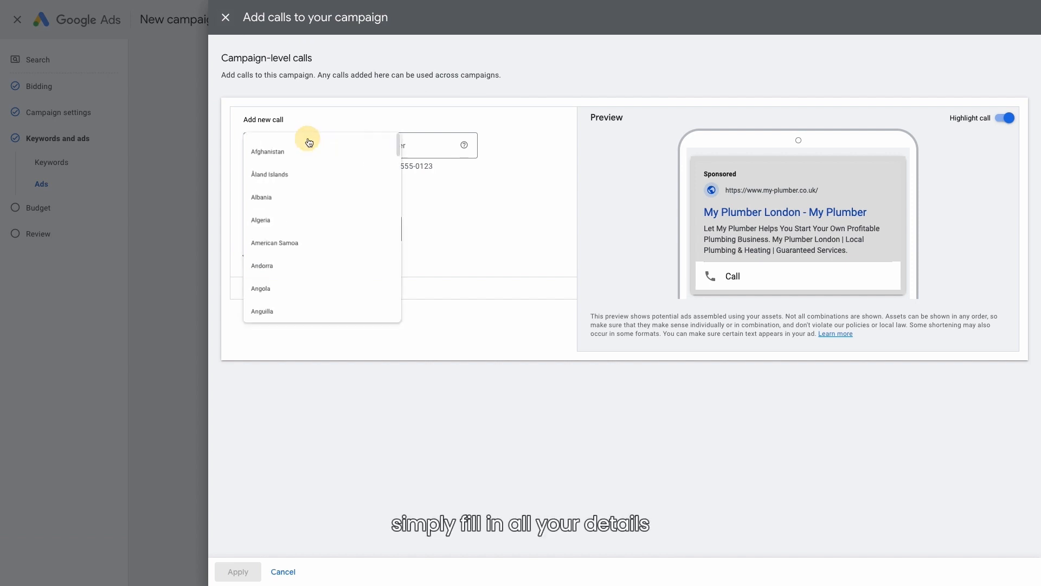
type("au")
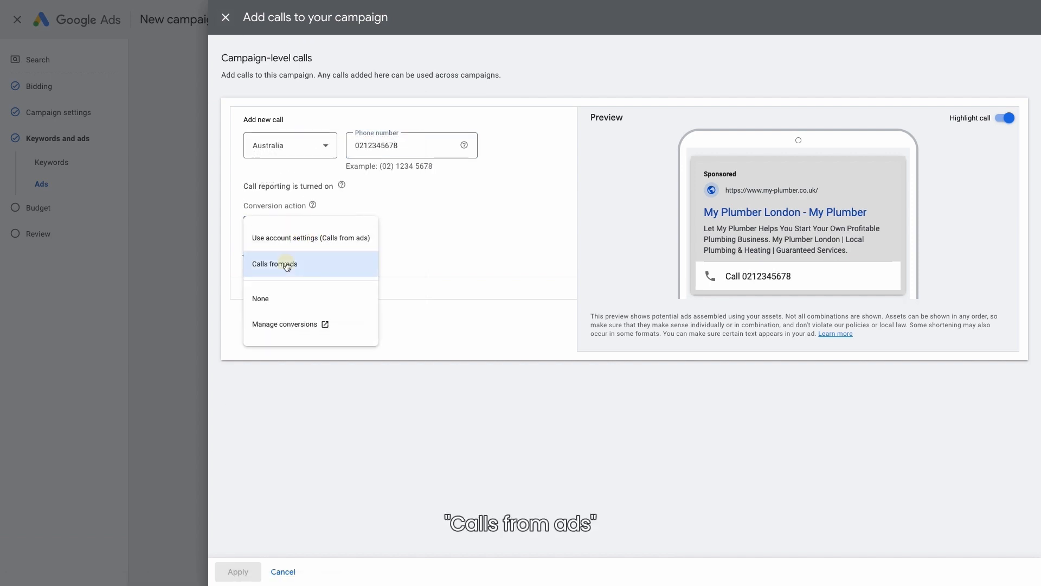
left_click(284, 264)
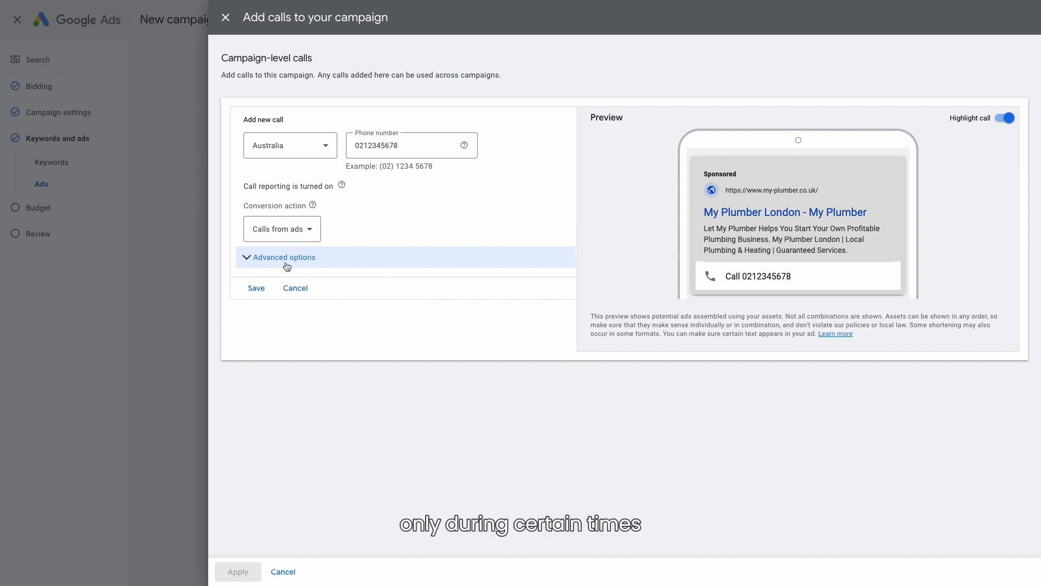
Schedule the call asset for Mondays - Fridays from 08:00 to 17:00, save it and apply it to the campaign.
left_click(248, 260)
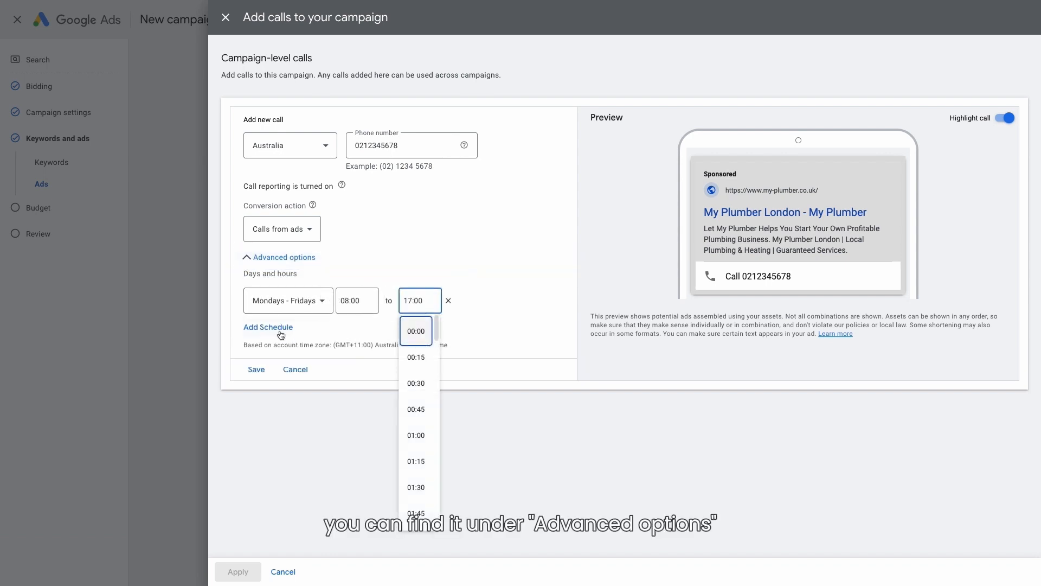
left_click(258, 367)
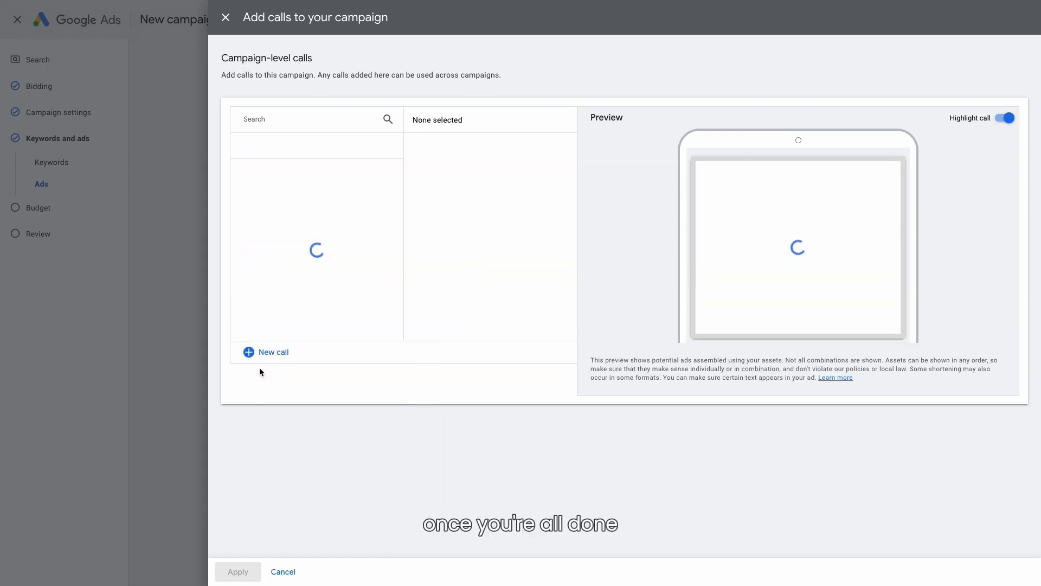
left_click(241, 571)
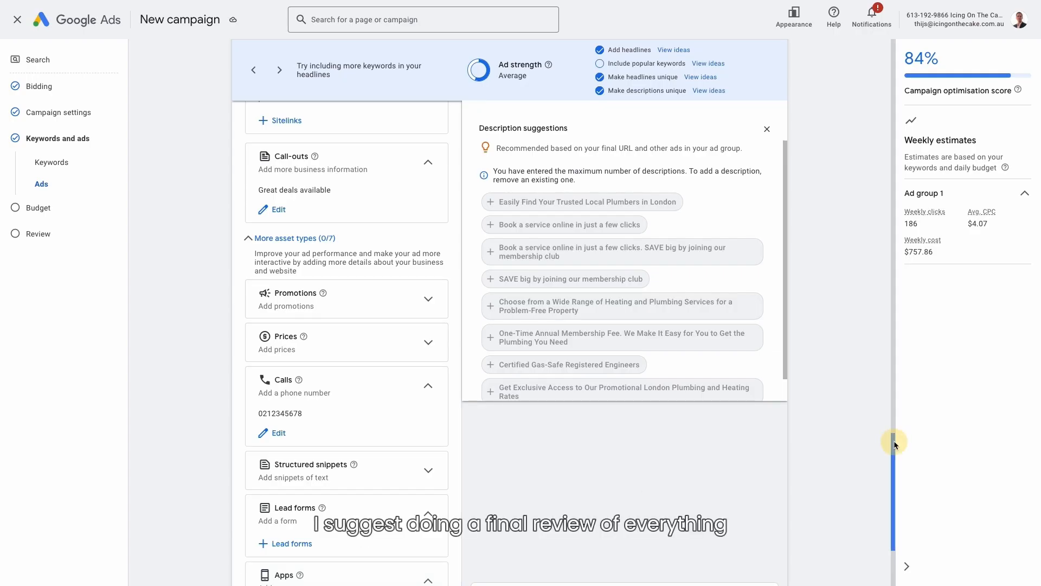
Finish the keywords and ads stage and set a custom average daily budget of $50.
left_click_drag(893, 442, 894, 489)
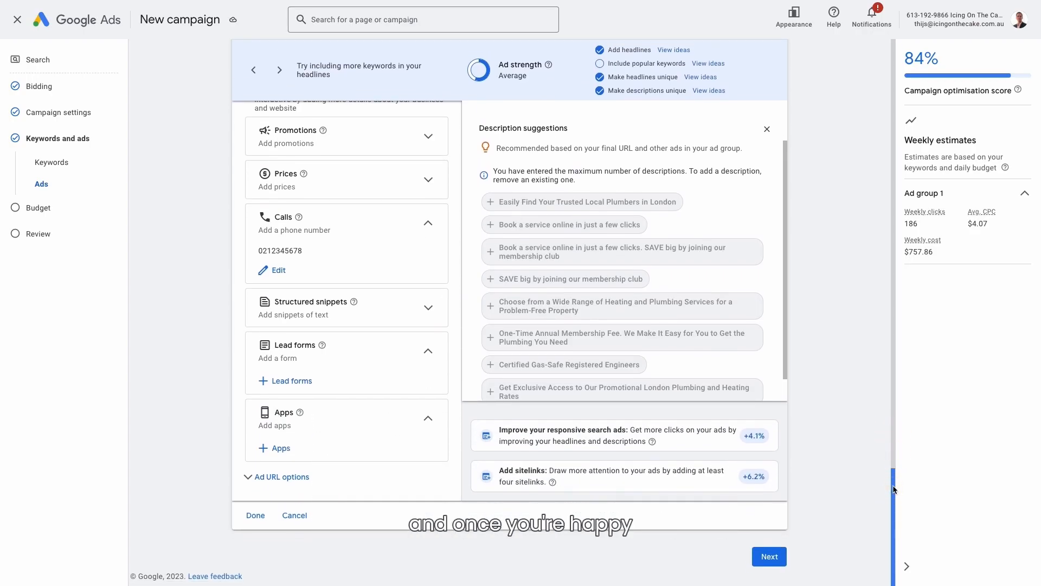
left_click(770, 557)
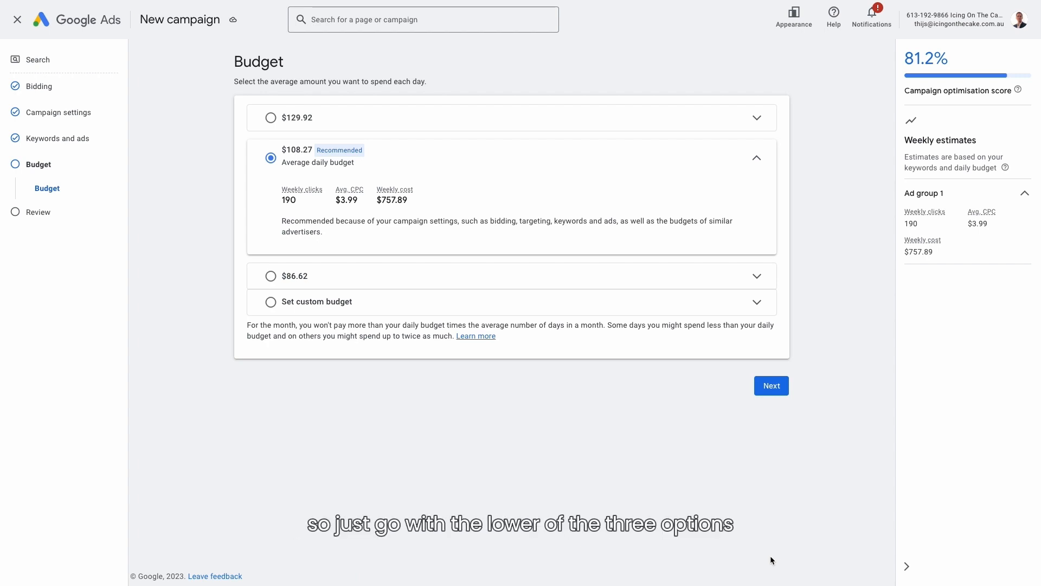
left_click(317, 301)
left_click(312, 256)
double_click(312, 256)
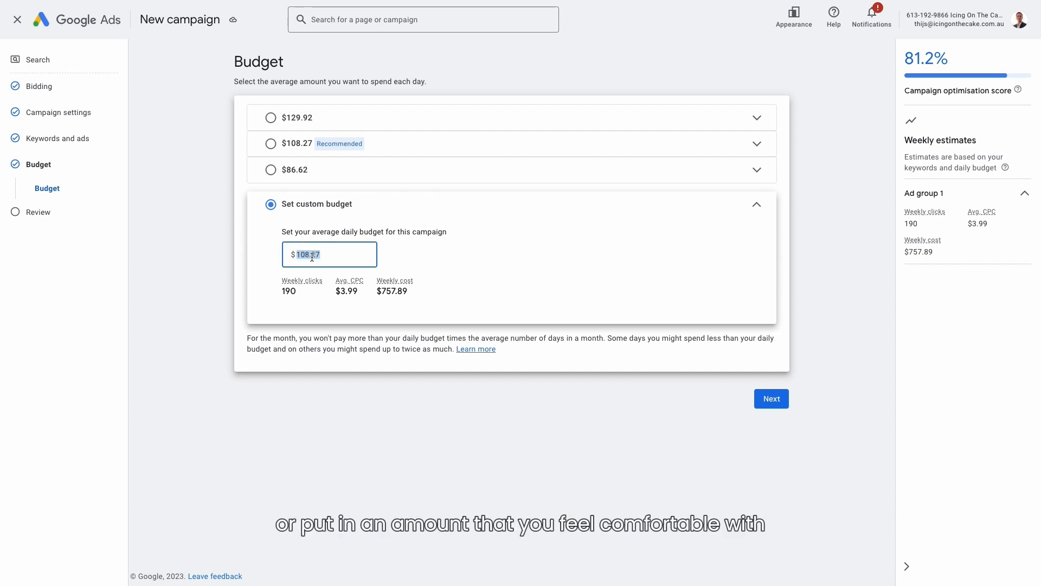
type("50")
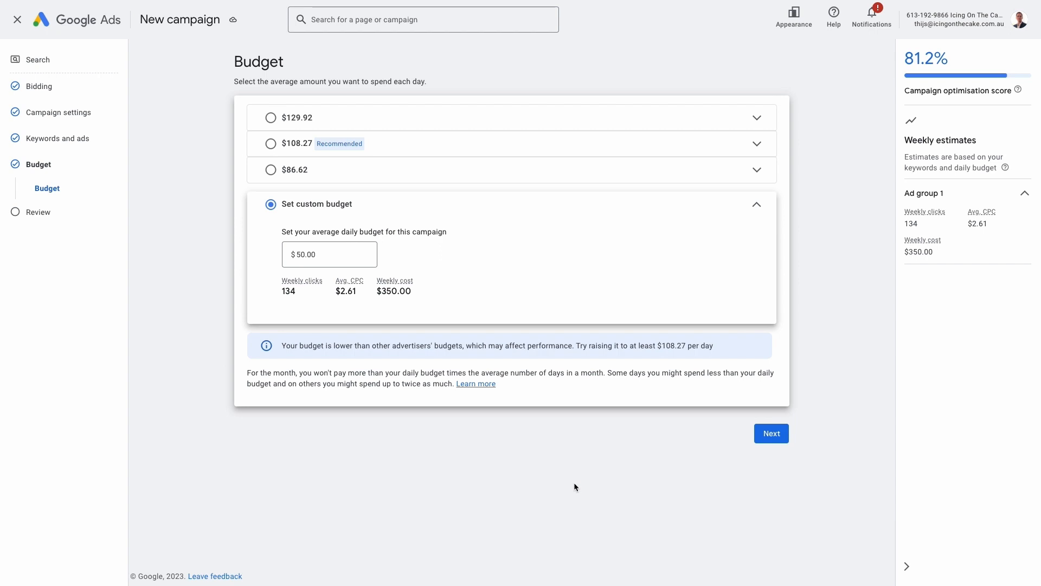
Proceed to the review stage, check the campaign summary and publish the campaign.
left_click(767, 438)
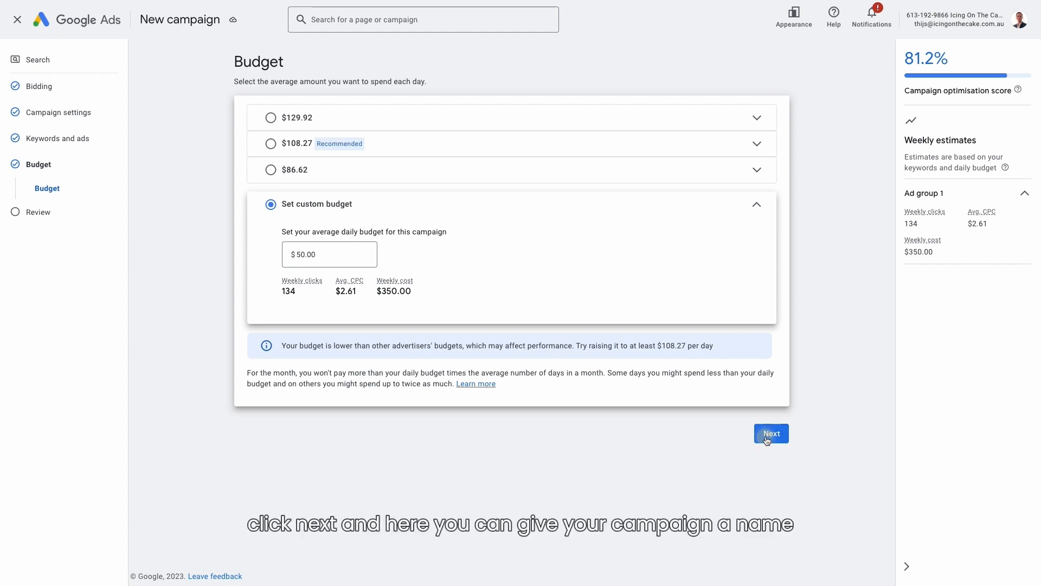
left_click_drag(895, 234, 897, 412)
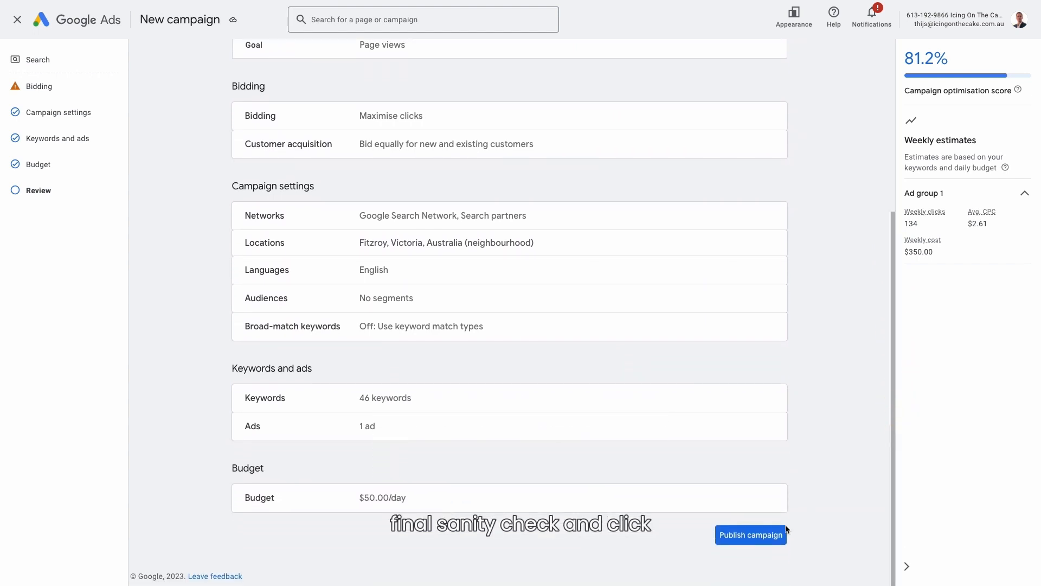
left_click(766, 536)
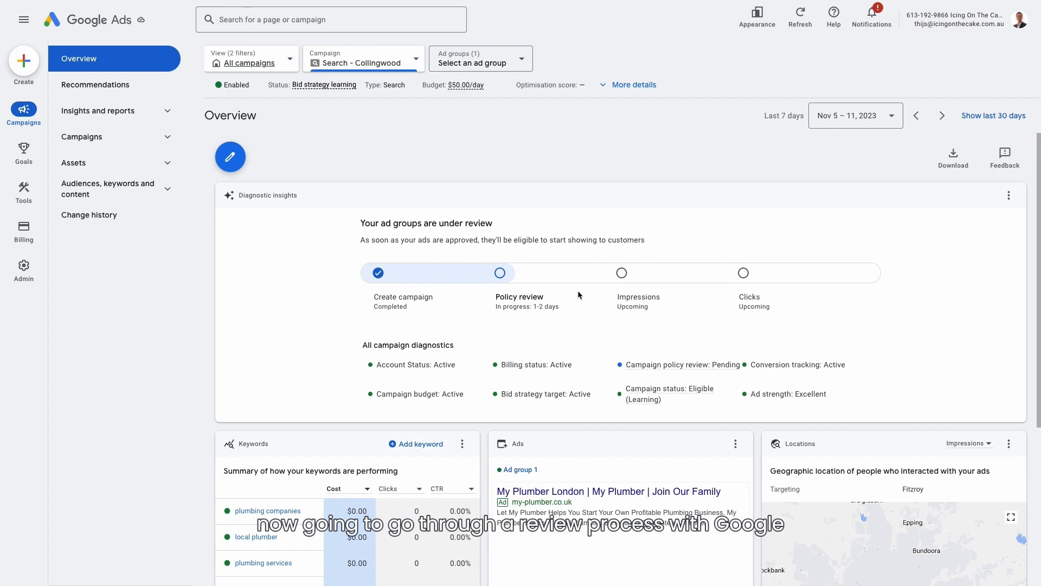
Open Ad group 1 of the Search - Collingwood campaign and look through its search keywords.
left_click(91, 139)
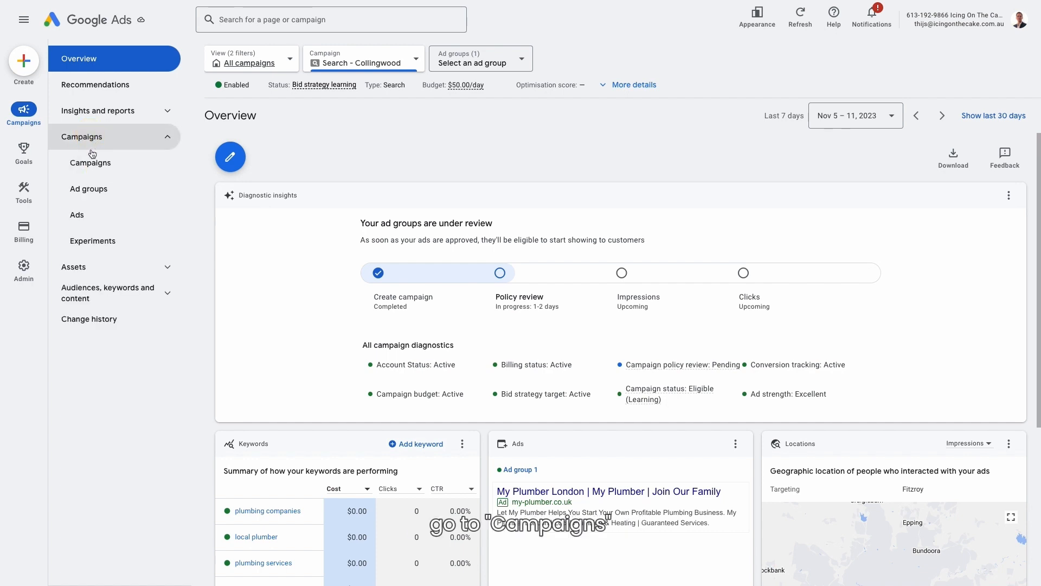
left_click(93, 167)
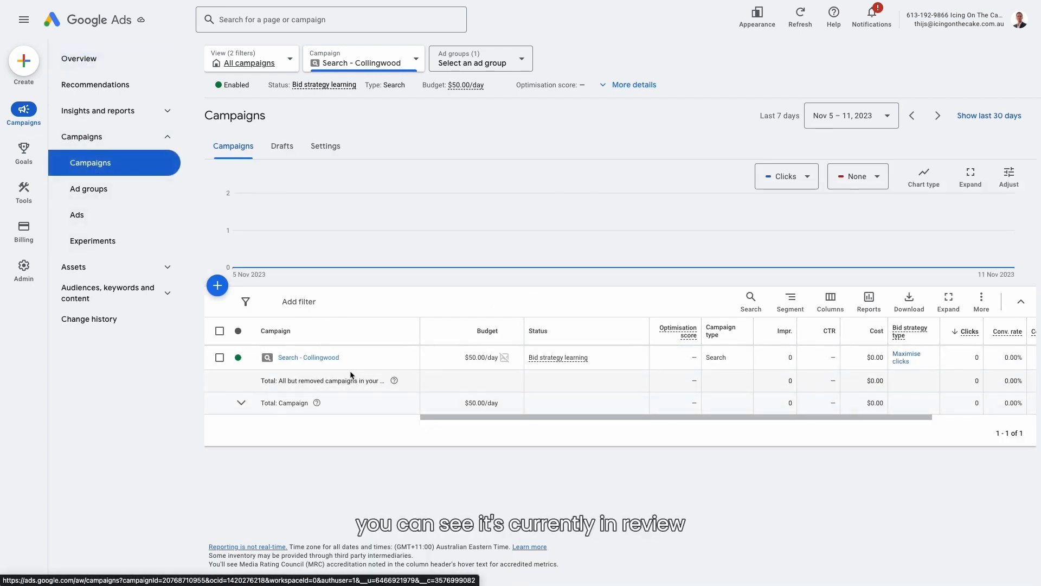
left_click(322, 358)
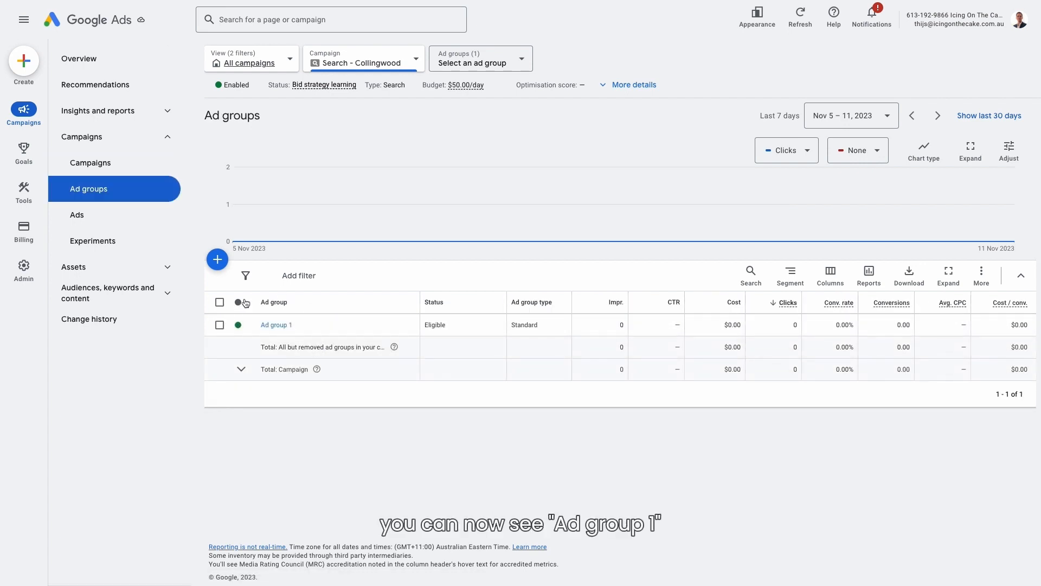
left_click(288, 327)
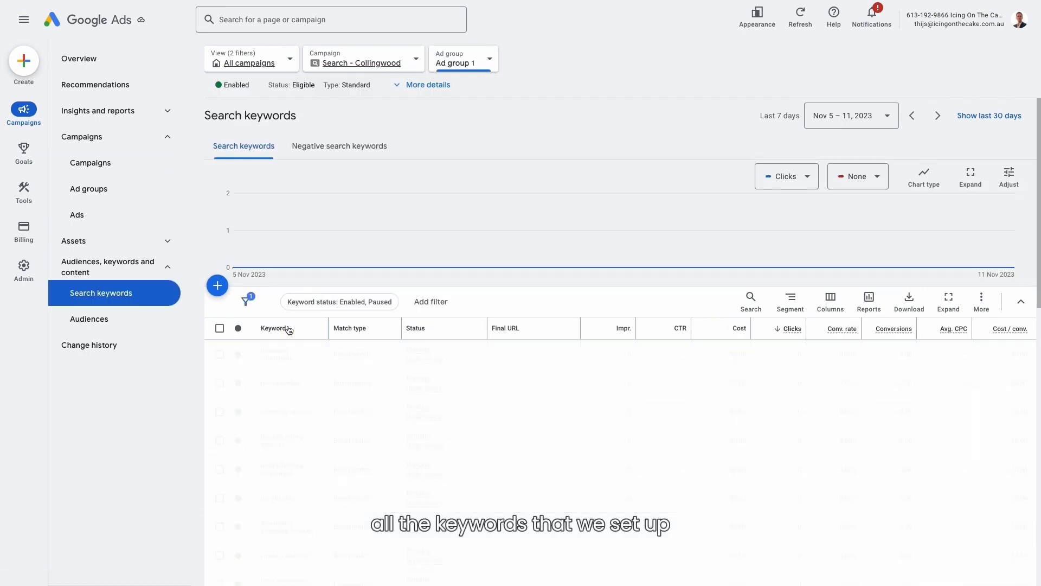
scroll(289, 330, "down", 5)
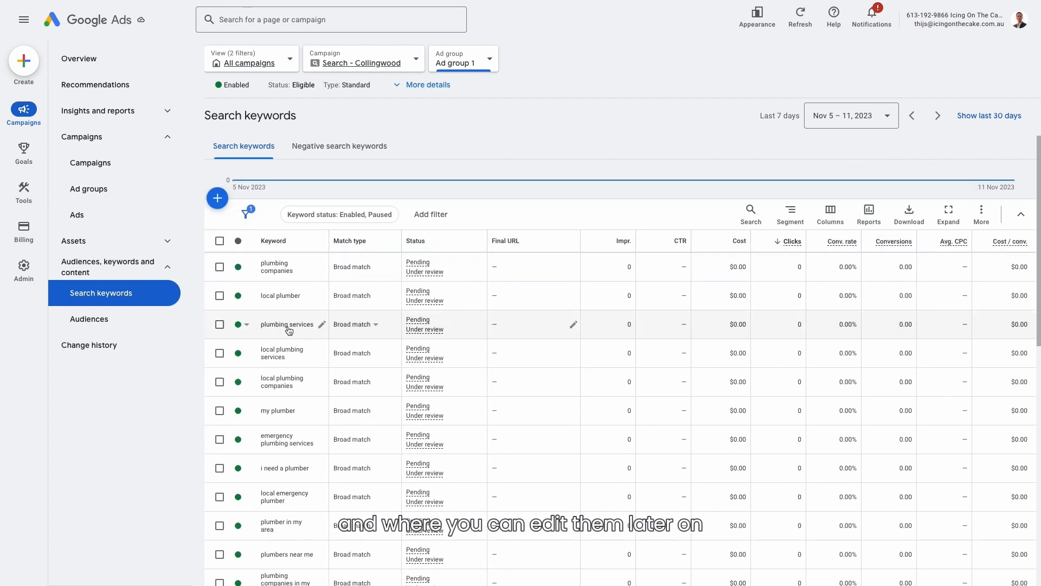
scroll(288, 327, "up", 5)
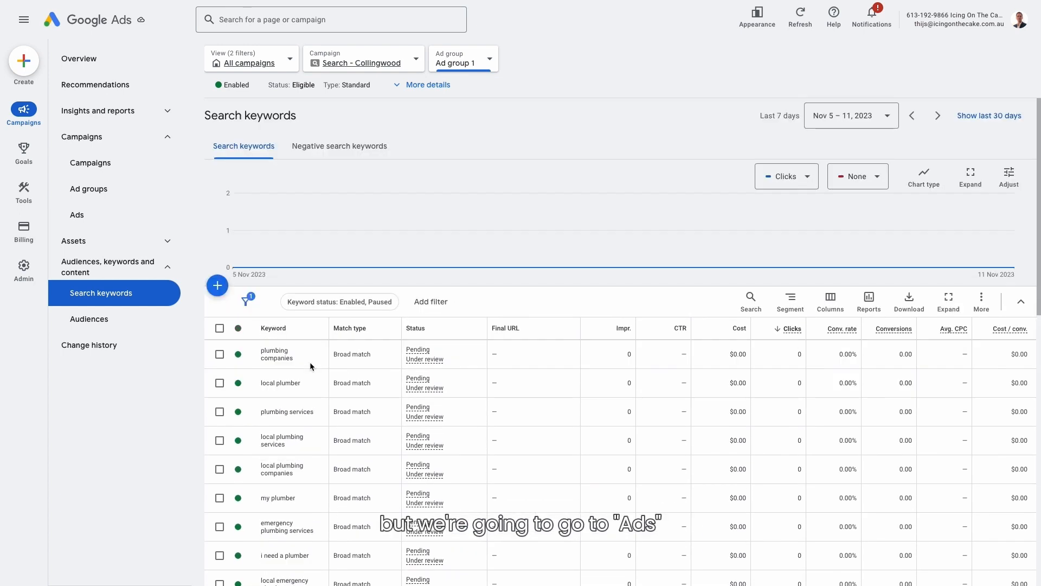
left_click(84, 220)
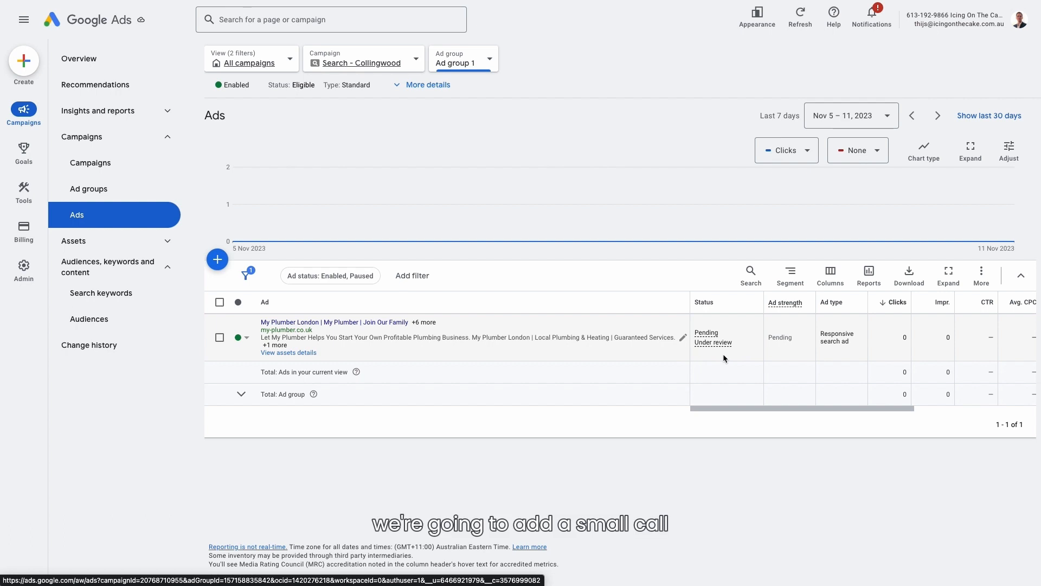
left_click(218, 260)
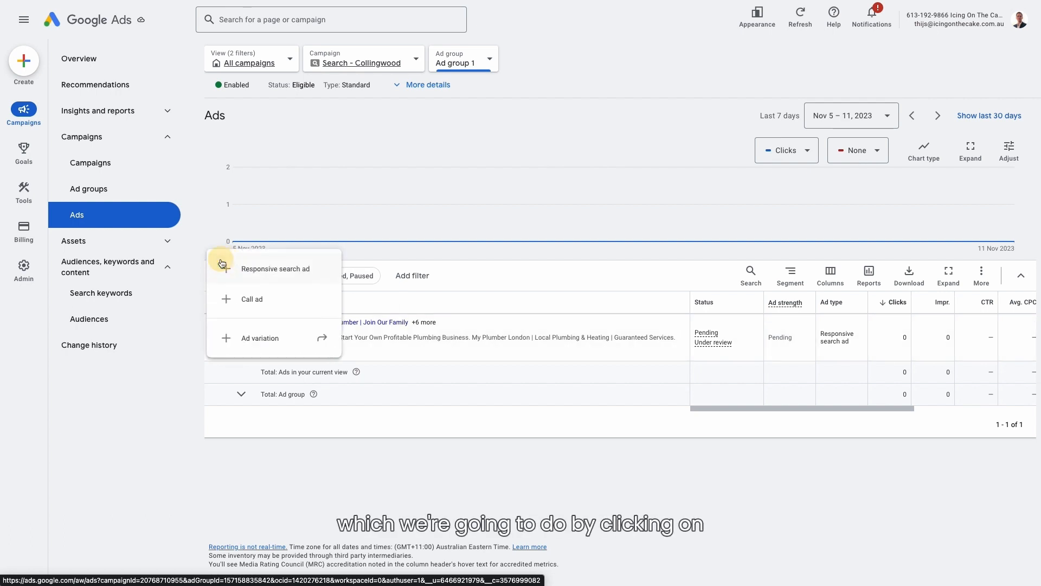
left_click(244, 300)
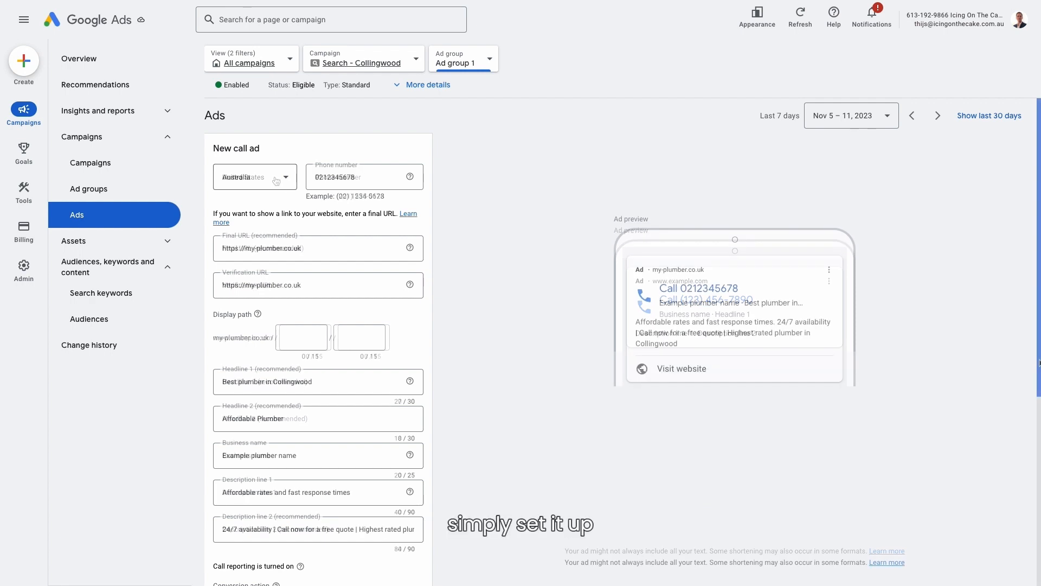
Set the call ad's conversion action to Calls from ads and save the new ad.
scroll(1036, 398, "down", 1)
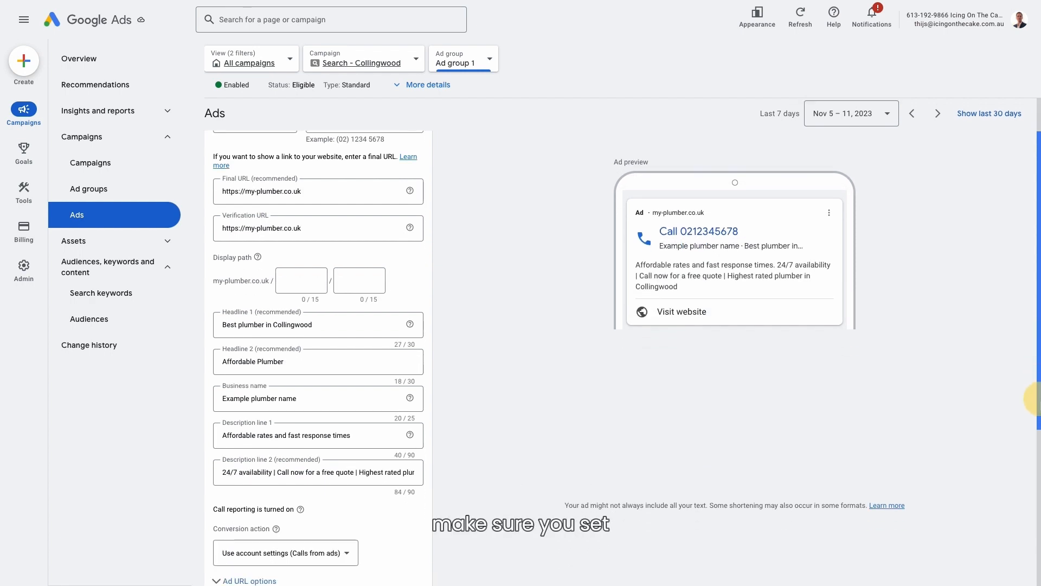
scroll(1031, 398, "down", 2)
left_click(296, 451)
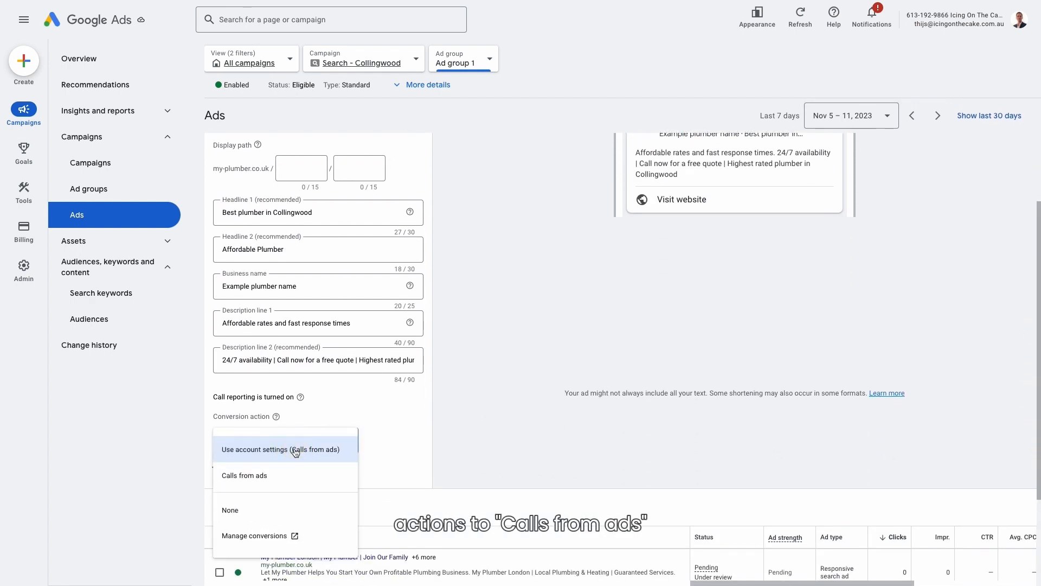
left_click(251, 475)
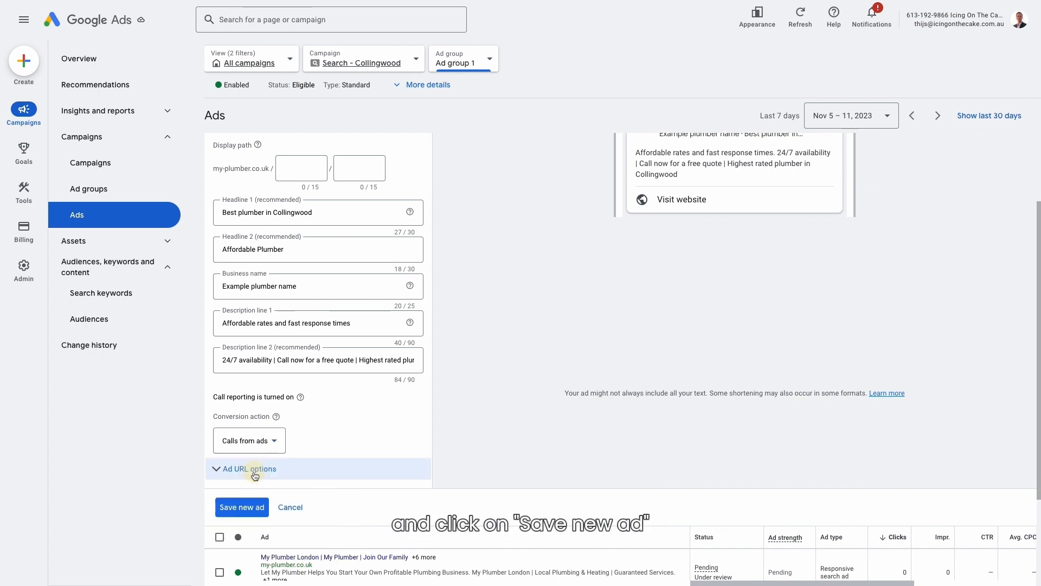
left_click(246, 505)
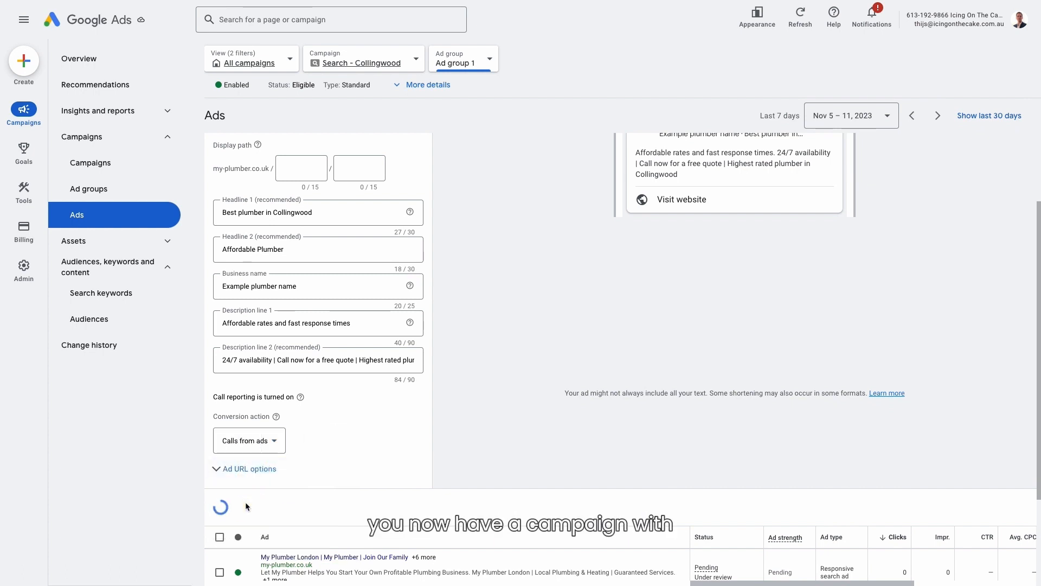